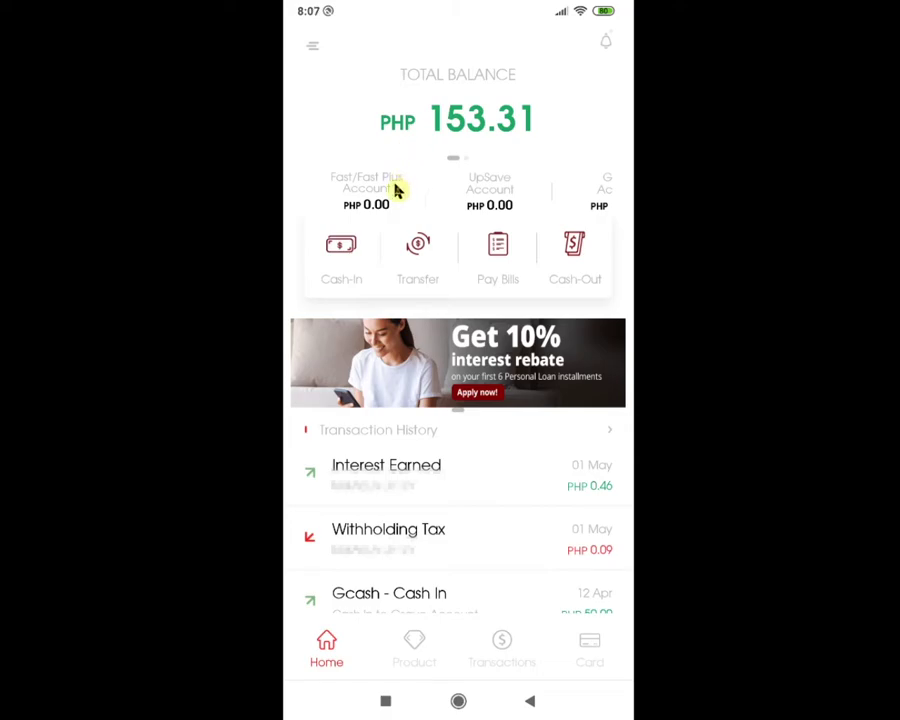
# Step: Browse the account balances on the home screen, view the UpSave account's details and return home
pyautogui.moveTo(420, 207); pyautogui.dragTo(301, 201)
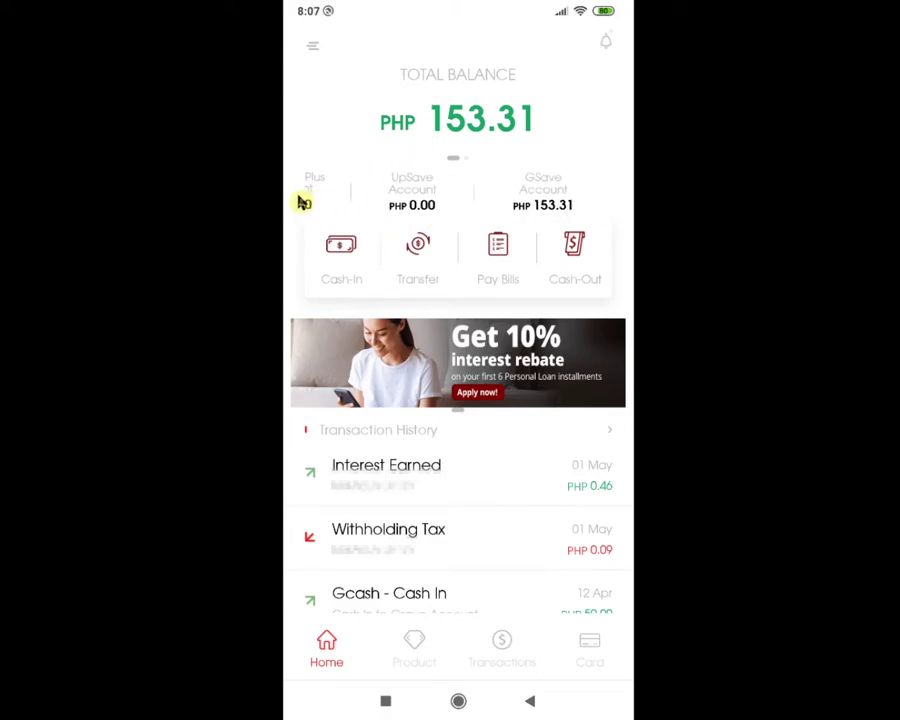
pyautogui.moveTo(460, 203); pyautogui.dragTo(548, 201)
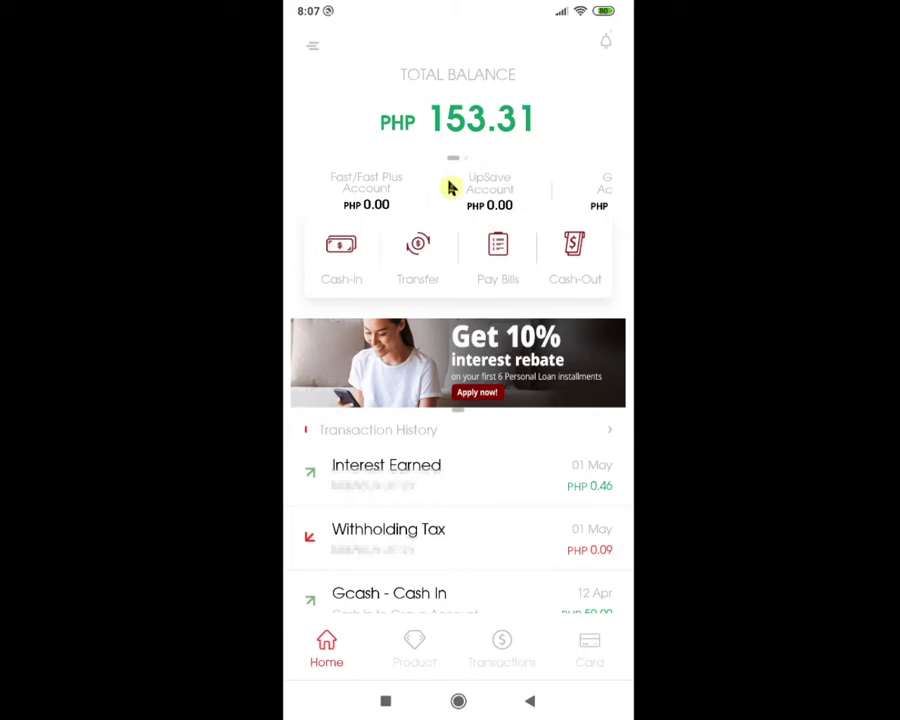
pyautogui.moveTo(535, 197); pyautogui.dragTo(422, 195)
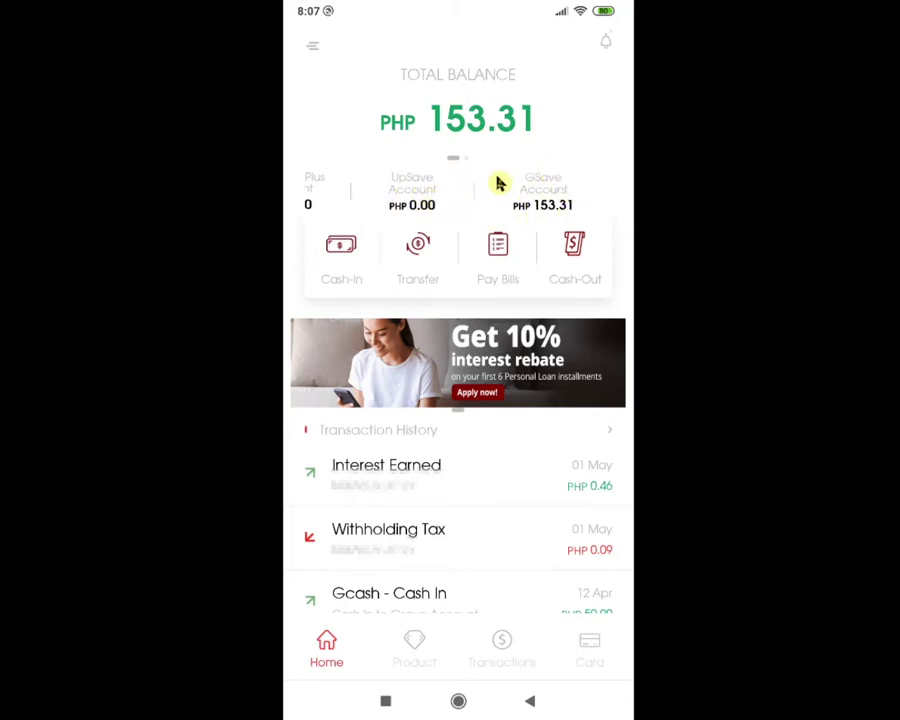
pyautogui.click(427, 204)
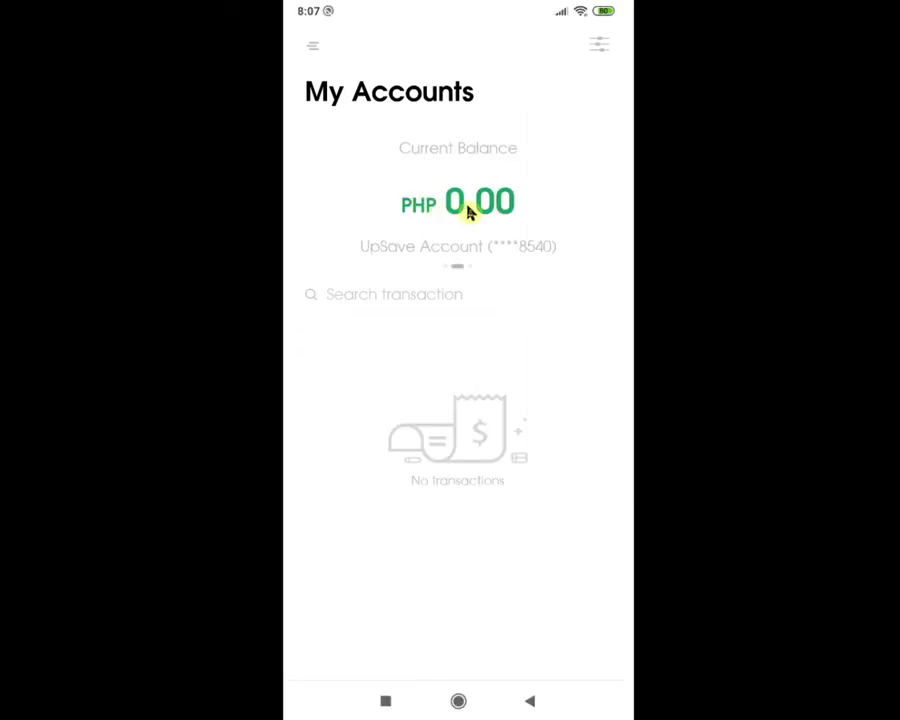
pyautogui.click(468, 205)
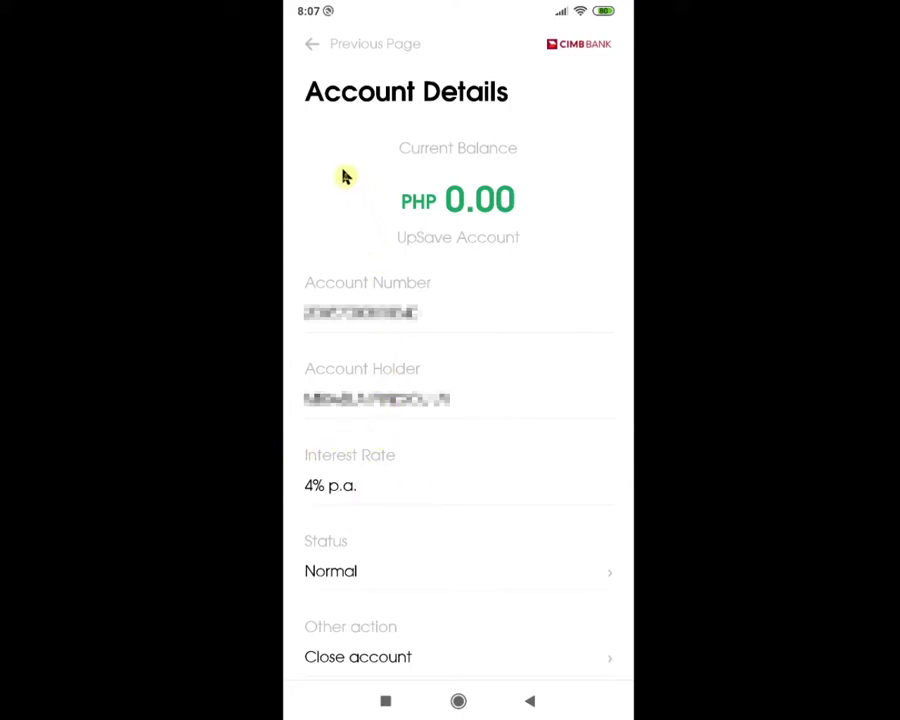
pyautogui.click(314, 45)
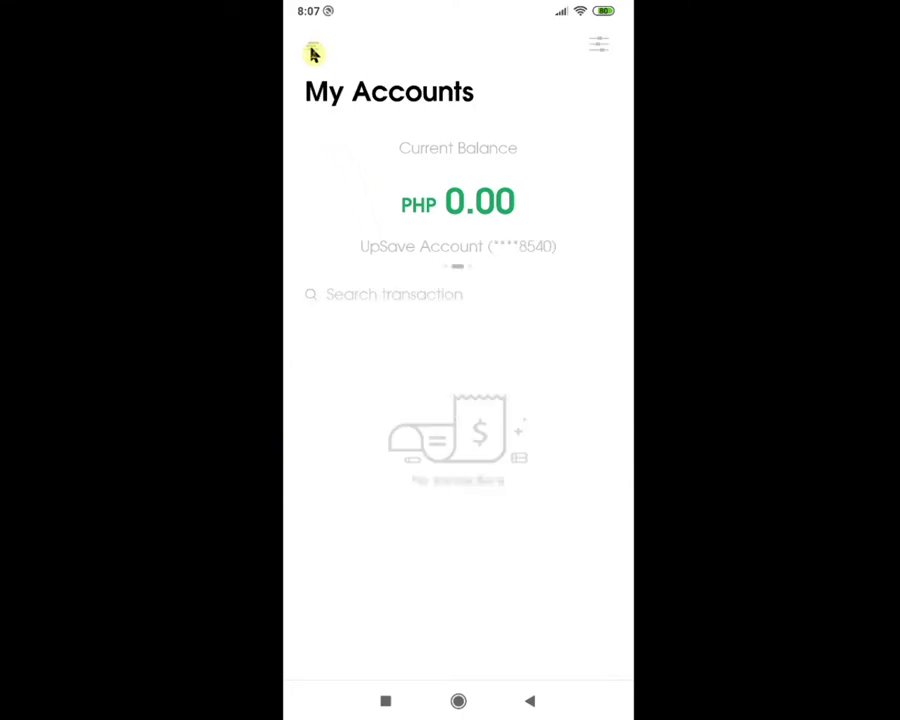
pyautogui.click(313, 55)
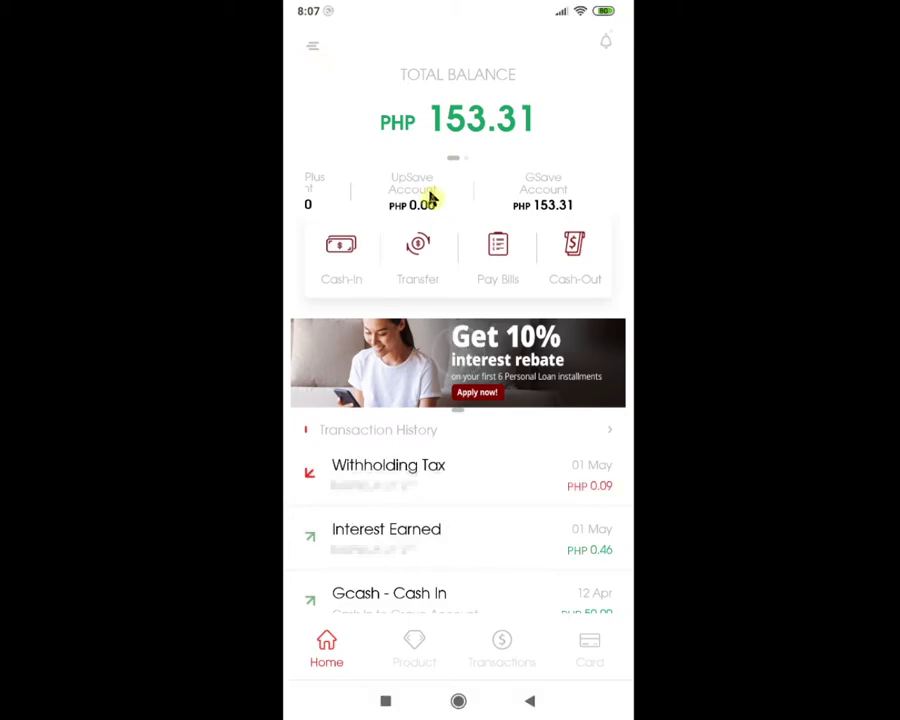
# Step: View the GSave account's details, including its interest rate, and return to the home screen
pyautogui.click(540, 204)
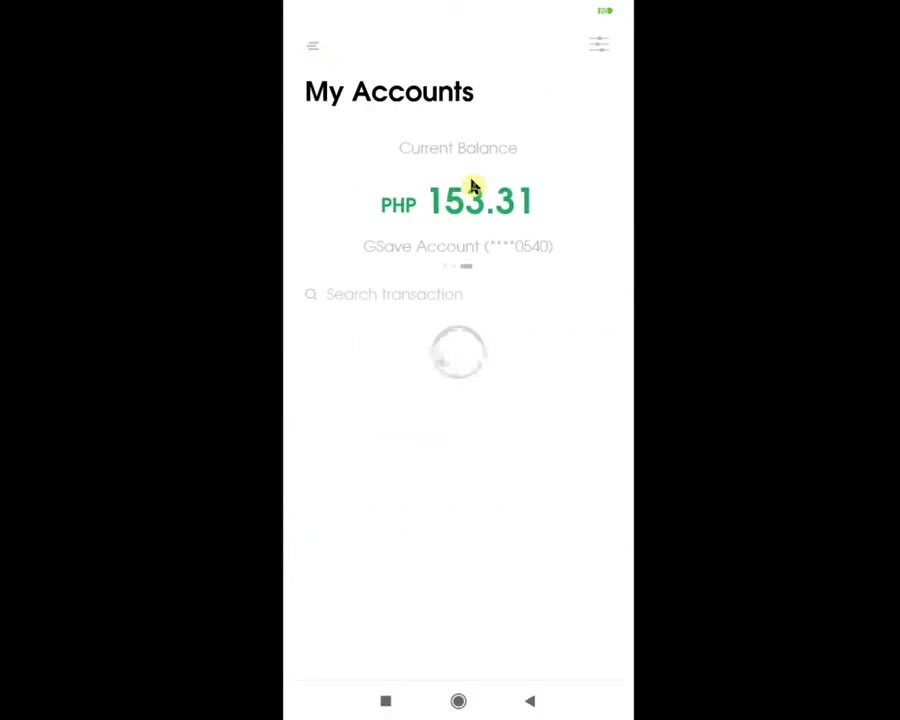
pyautogui.click(463, 206)
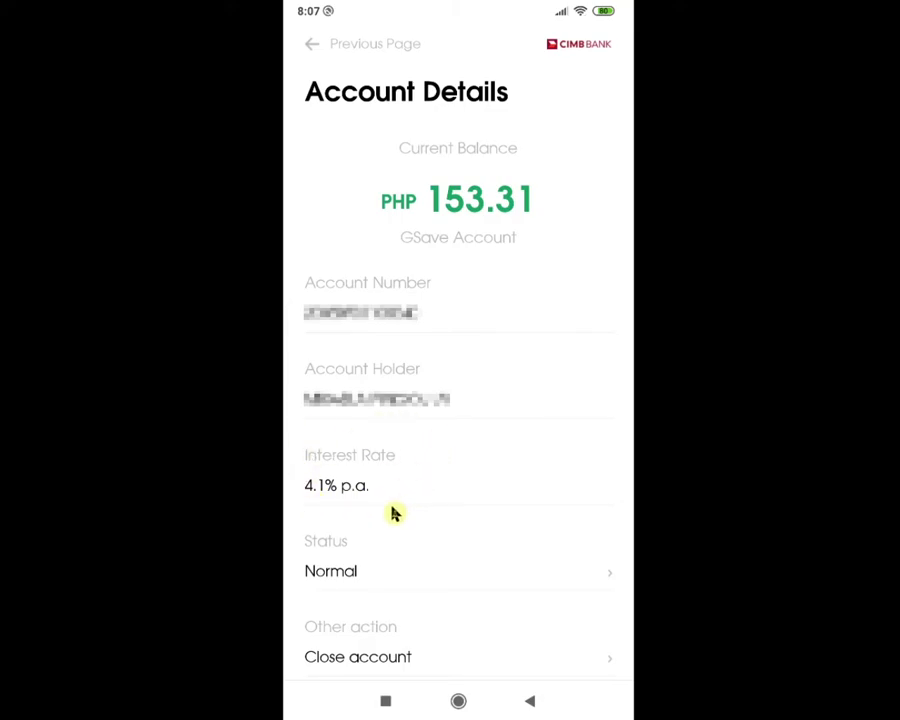
pyautogui.click(313, 45)
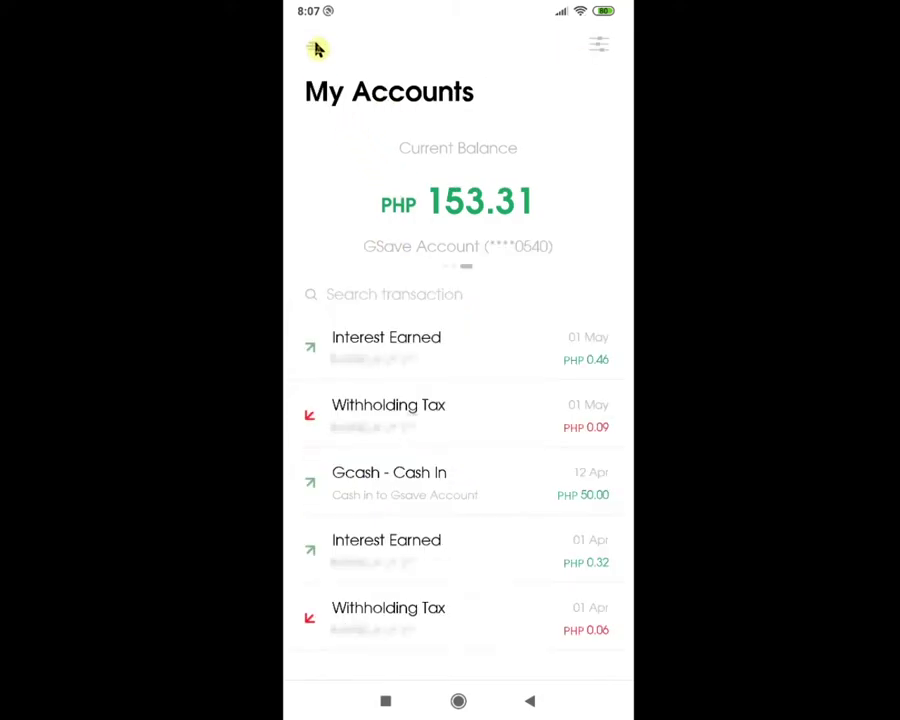
pyautogui.click(314, 53)
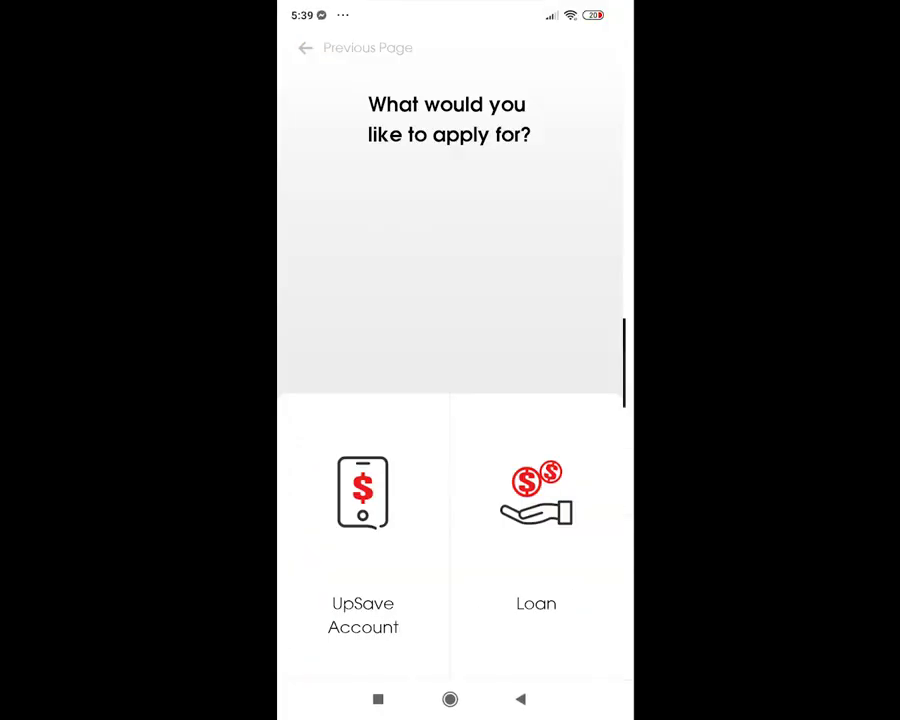
# Step: Apply for an UpSave account and agree to its Terms and Conditions
pyautogui.click(363, 540)
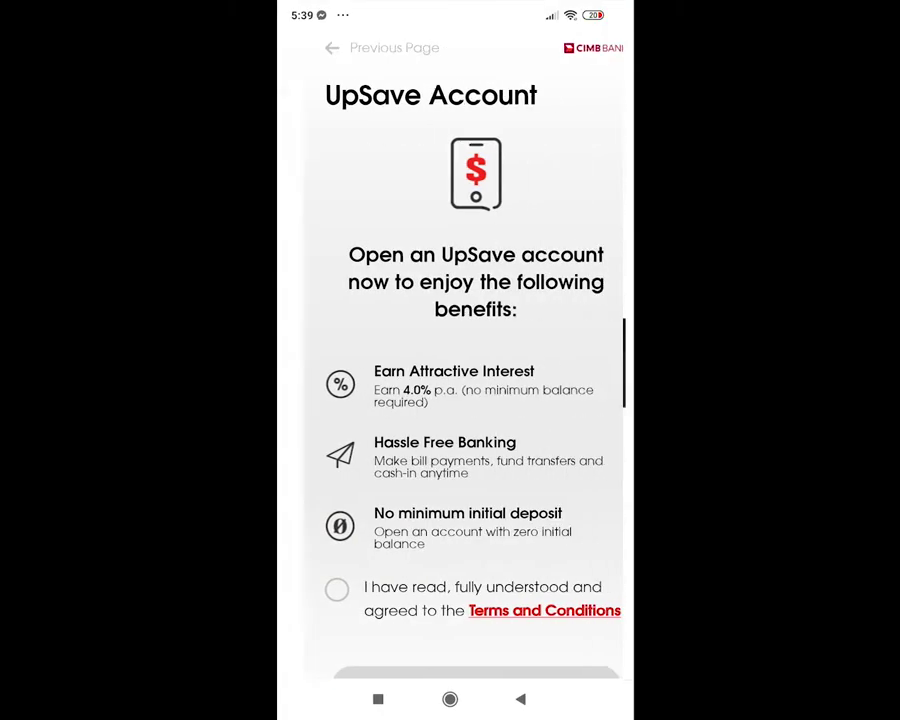
pyautogui.scroll(-2, 450, 400)
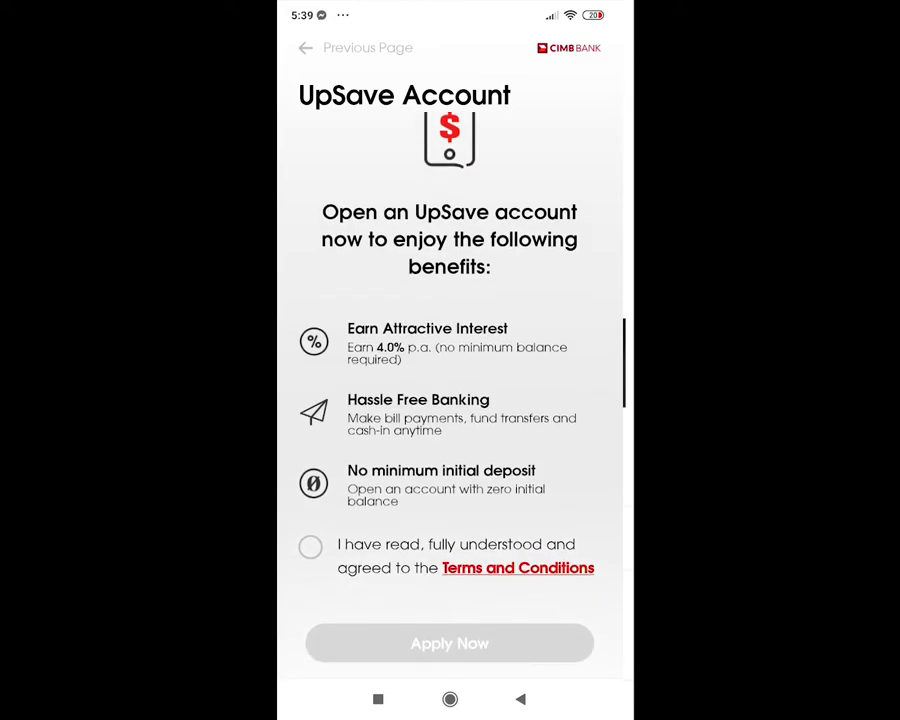
pyautogui.click(310, 544)
pyautogui.click(449, 641)
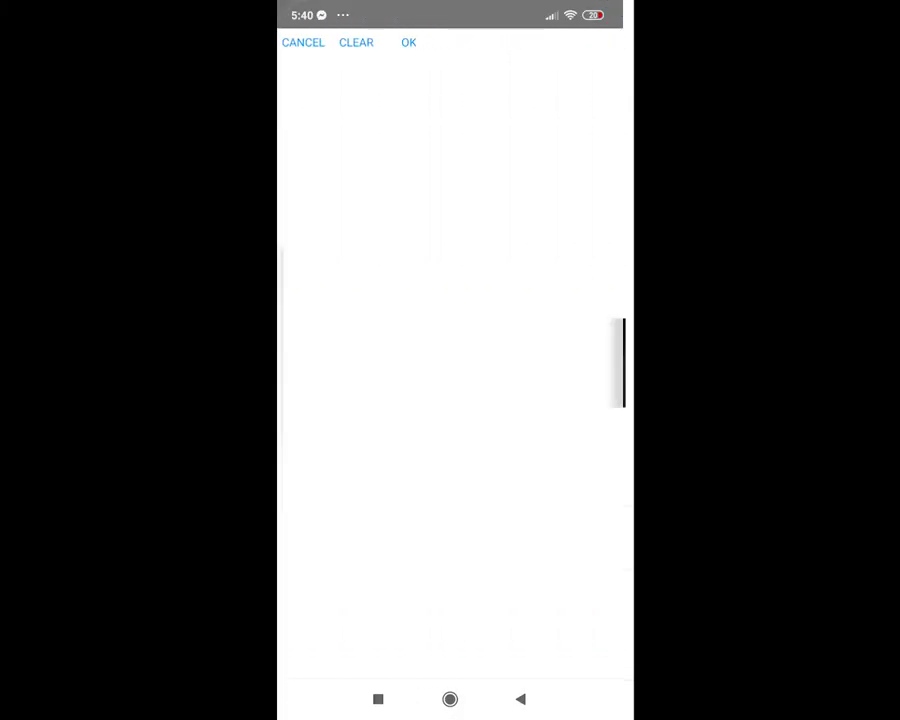
# Step: Draw the signature for the UpSave application, clear it, redraw it and confirm it
pyautogui.moveTo(400, 425)
pyautogui.mouseDown()
pyautogui.moveTo(432, 425)
pyautogui.moveTo(462, 340)
pyautogui.moveTo(525, 425)
pyautogui.moveTo(555, 360)
pyautogui.moveTo(575, 510)
pyautogui.mouseUp()
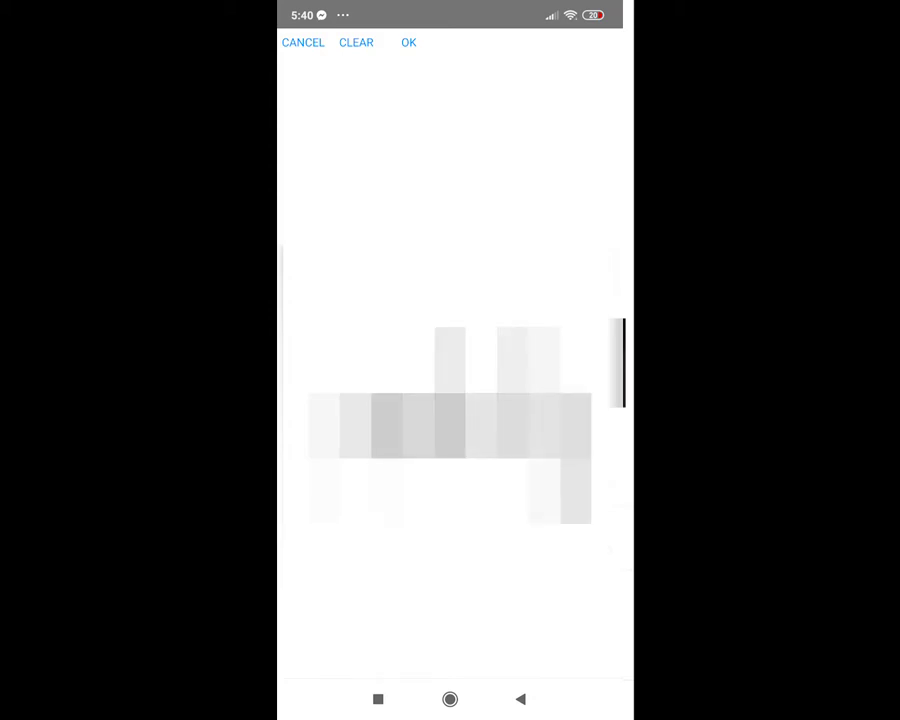
pyautogui.click(356, 42)
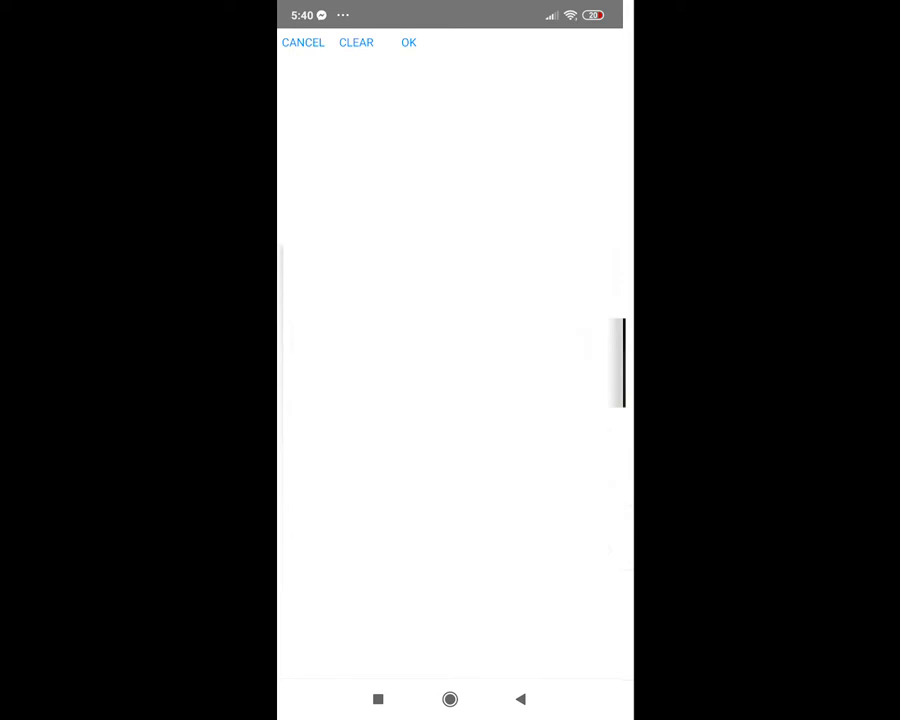
pyautogui.moveTo(320, 490)
pyautogui.mouseDown()
pyautogui.moveTo(395, 425)
pyautogui.moveTo(420, 340)
pyautogui.moveTo(460, 425)
pyautogui.moveTo(510, 345)
pyautogui.moveTo(520, 370)
pyautogui.moveTo(575, 430)
pyautogui.moveTo(575, 510)
pyautogui.mouseUp()
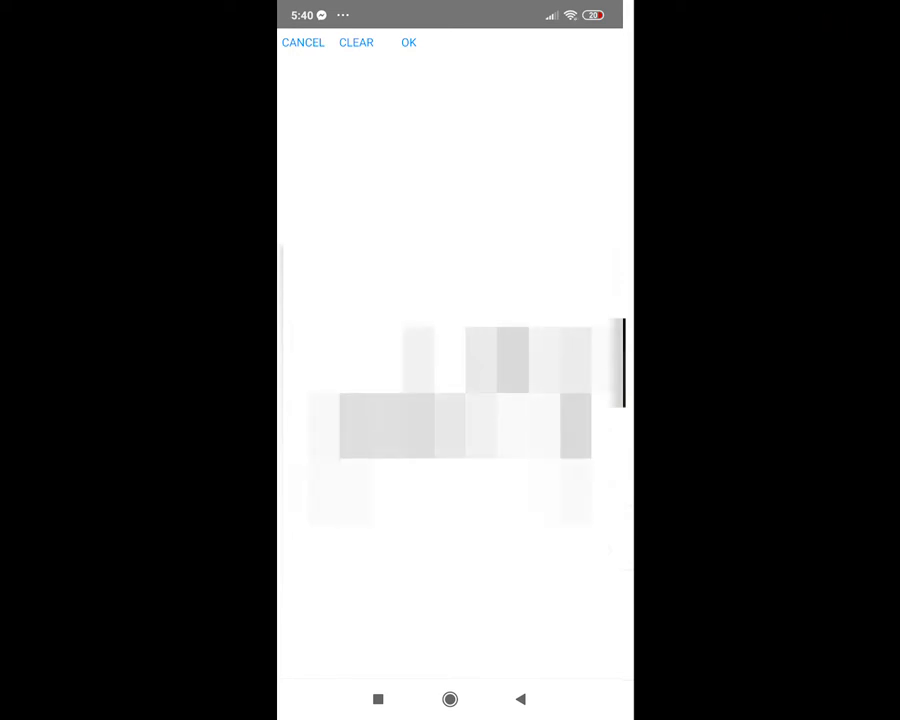
pyautogui.click(409, 42)
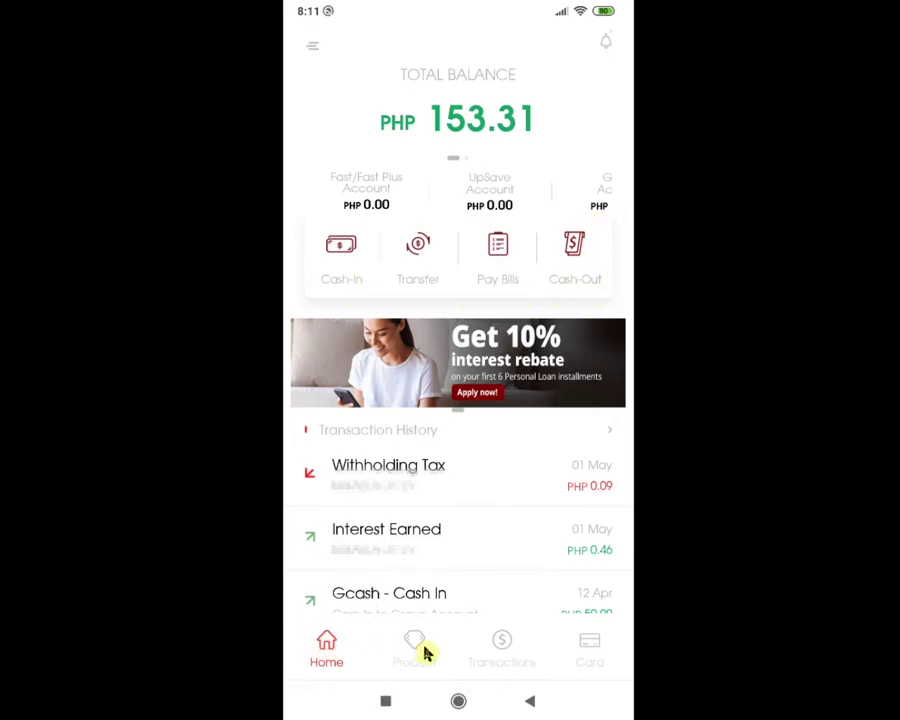
# Step: Look over the recent transaction history and the main sections available from the home screen
pyautogui.click(587, 650)
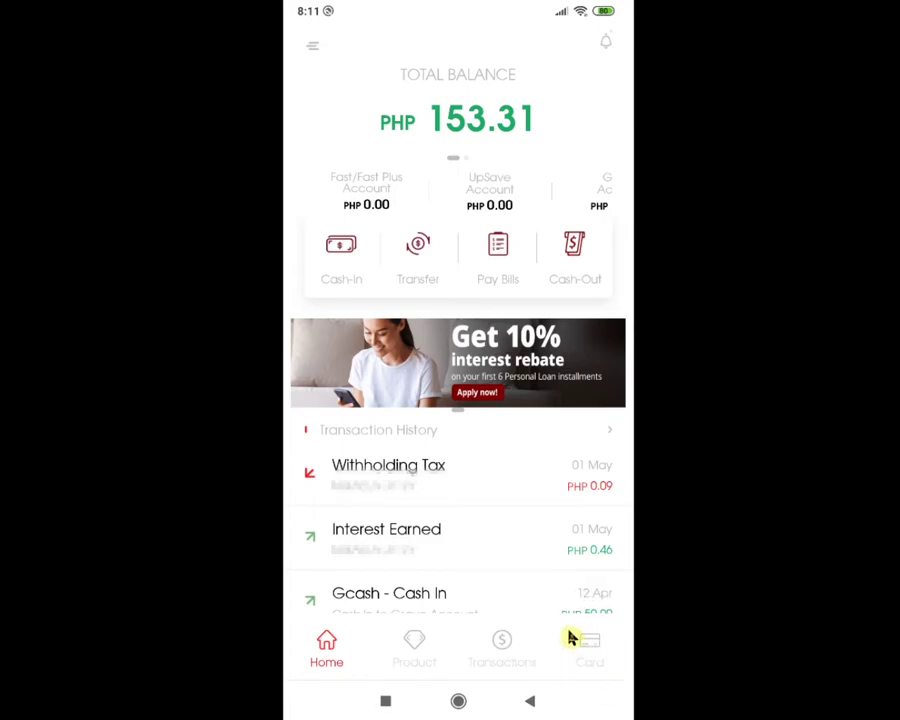
pyautogui.click(314, 440)
pyautogui.click(320, 439)
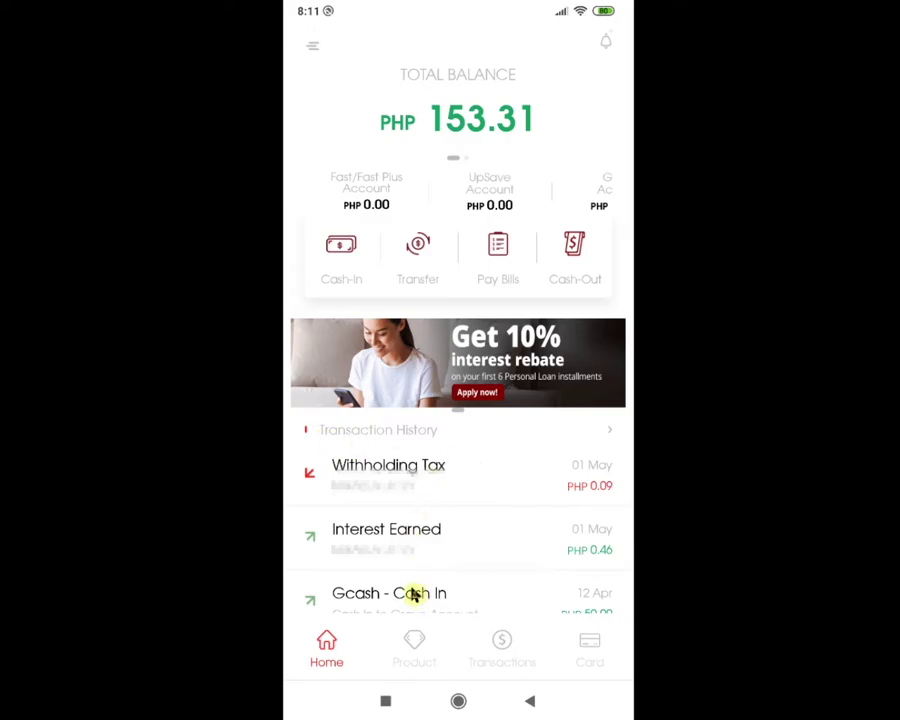
pyautogui.scroll(-1, 413, 590)
pyautogui.click(597, 562)
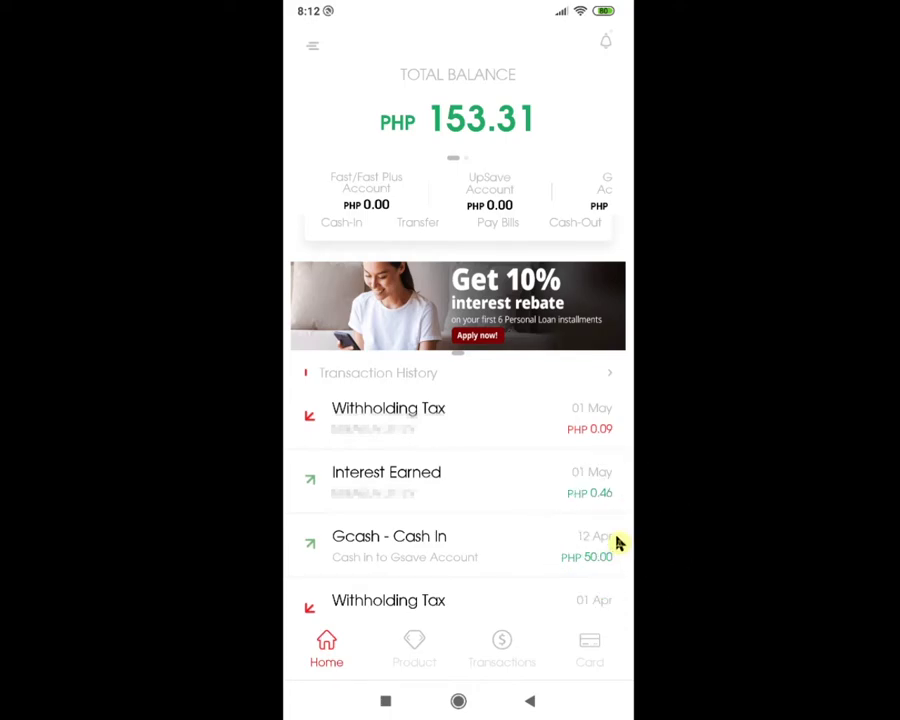
pyautogui.click(345, 663)
pyautogui.click(444, 651)
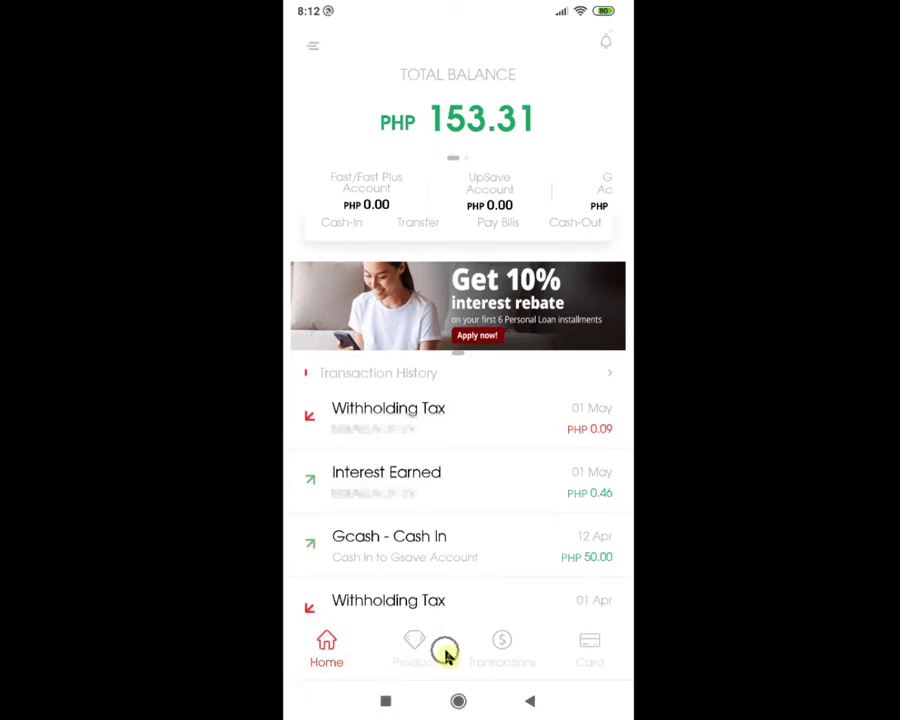
pyautogui.click(524, 645)
pyautogui.click(595, 647)
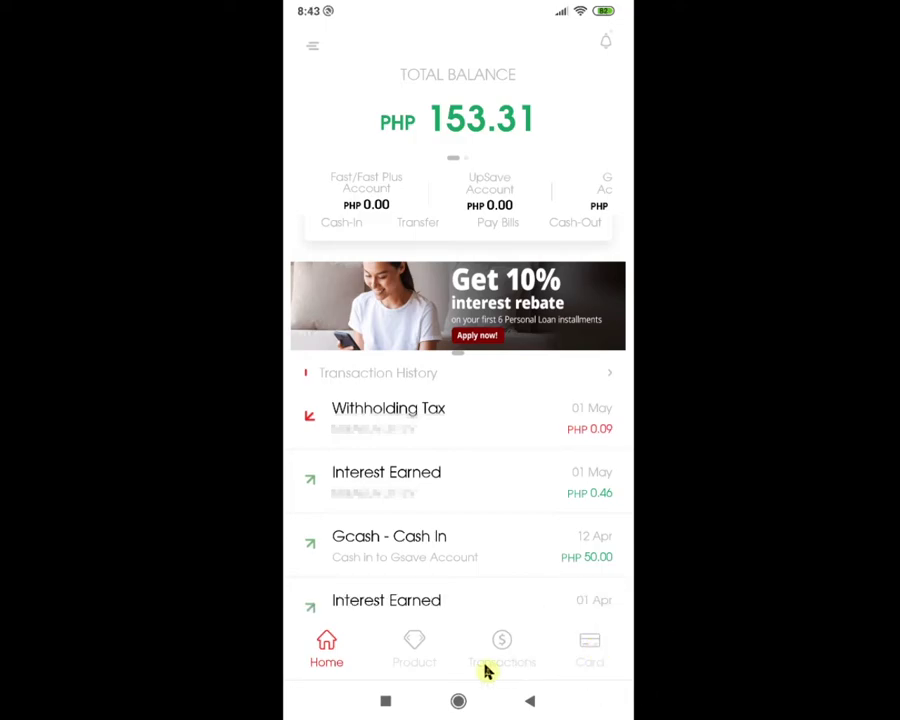
# Step: Review the available product options and open the application for a product
pyautogui.click(414, 660)
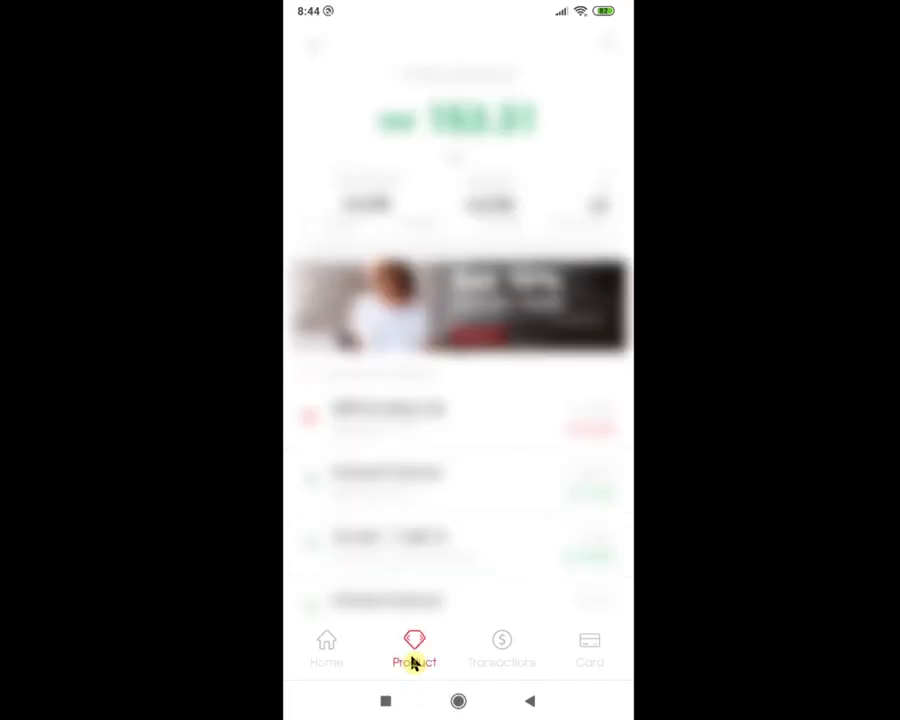
pyautogui.click(560, 535)
pyautogui.click(587, 570)
pyautogui.click(609, 643)
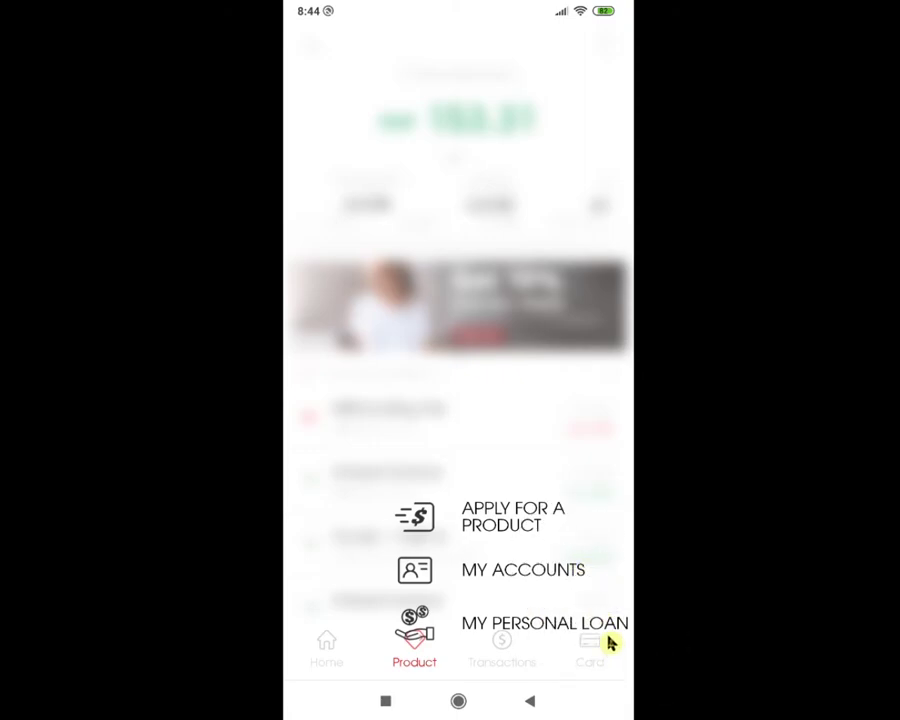
pyautogui.click(516, 517)
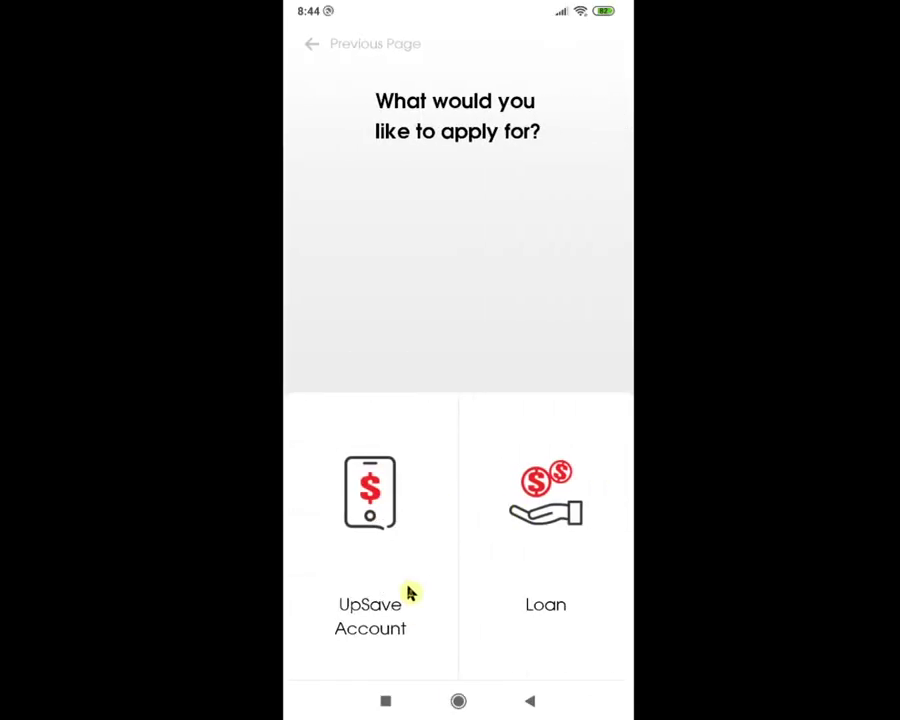
# Step: Choose Loan as the product and review the Personal Loan and Fixed-term Loan offers
pyautogui.click(582, 605)
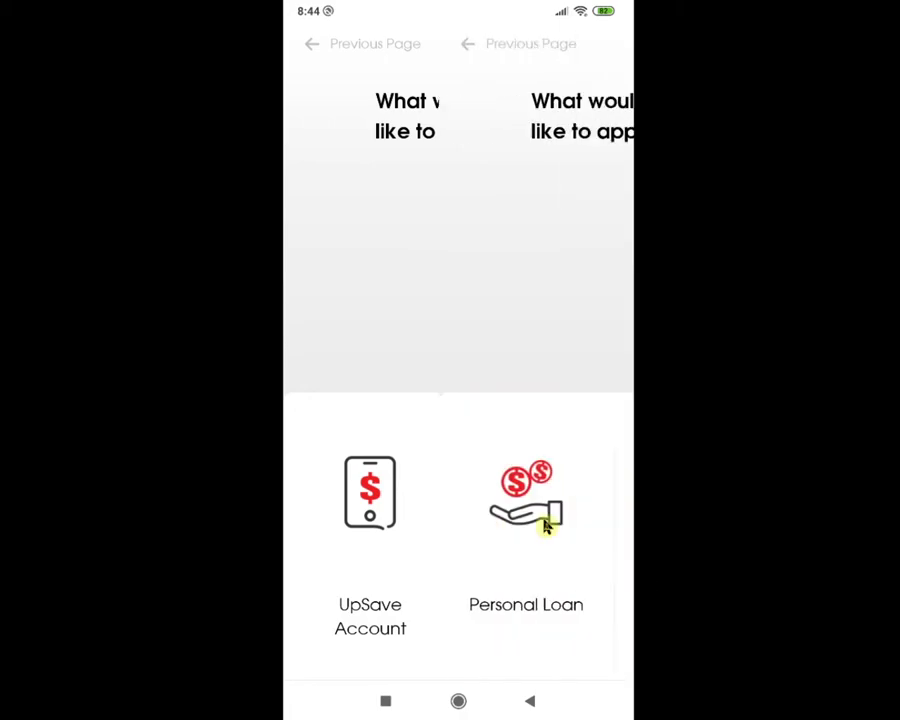
pyautogui.click(628, 617)
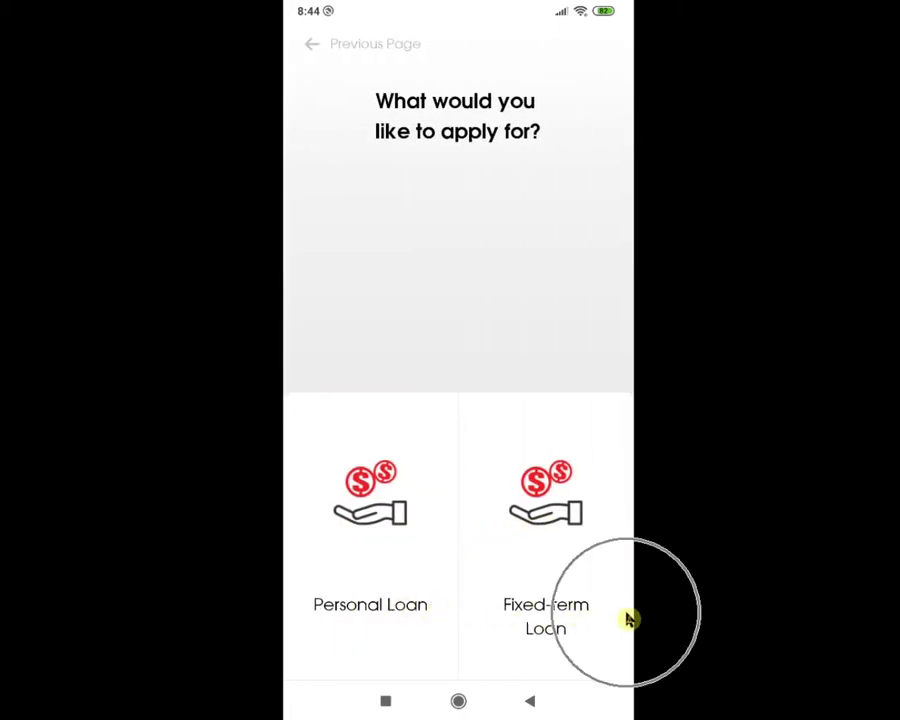
pyautogui.click(398, 535)
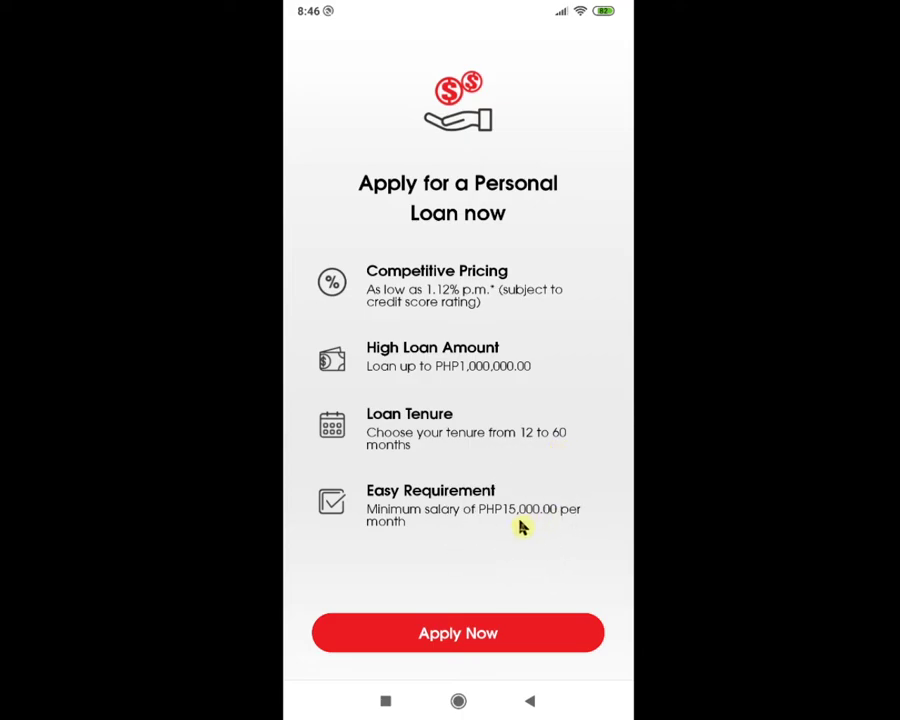
pyautogui.click(532, 702)
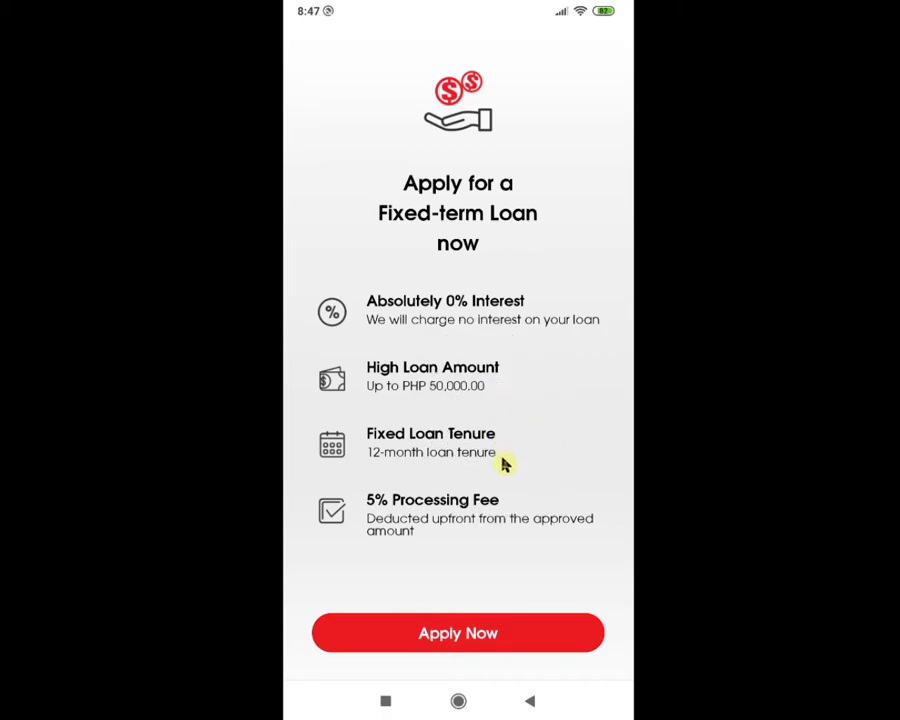
pyautogui.click(362, 503)
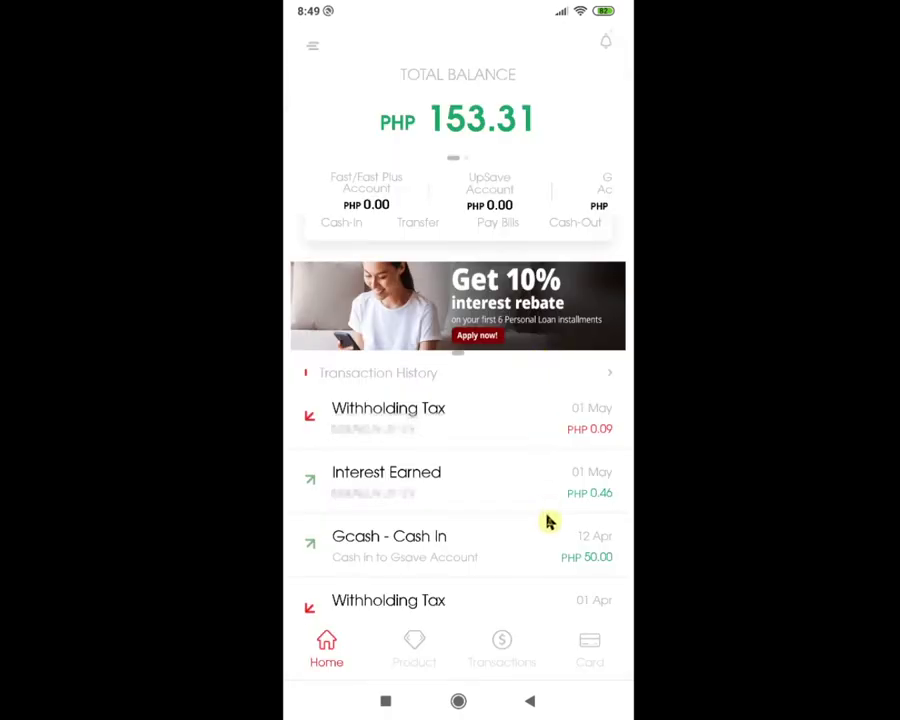
# Step: Open My Accounts from the product options and browse from the Fast Plus account to the GSave account
pyautogui.click(420, 661)
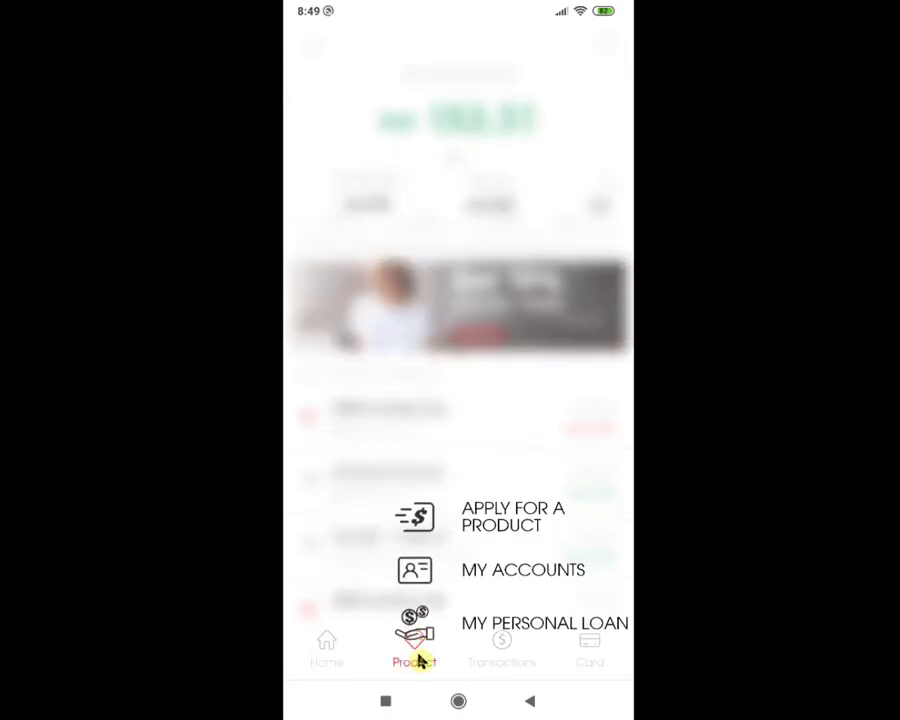
pyautogui.click(556, 573)
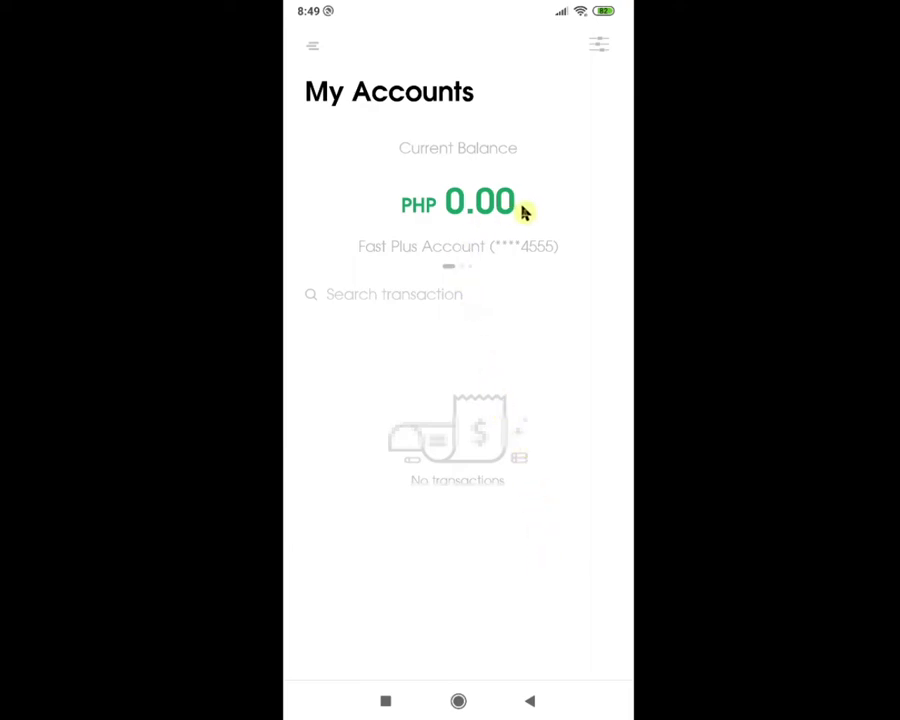
pyautogui.moveTo(526, 207); pyautogui.dragTo(307, 215)
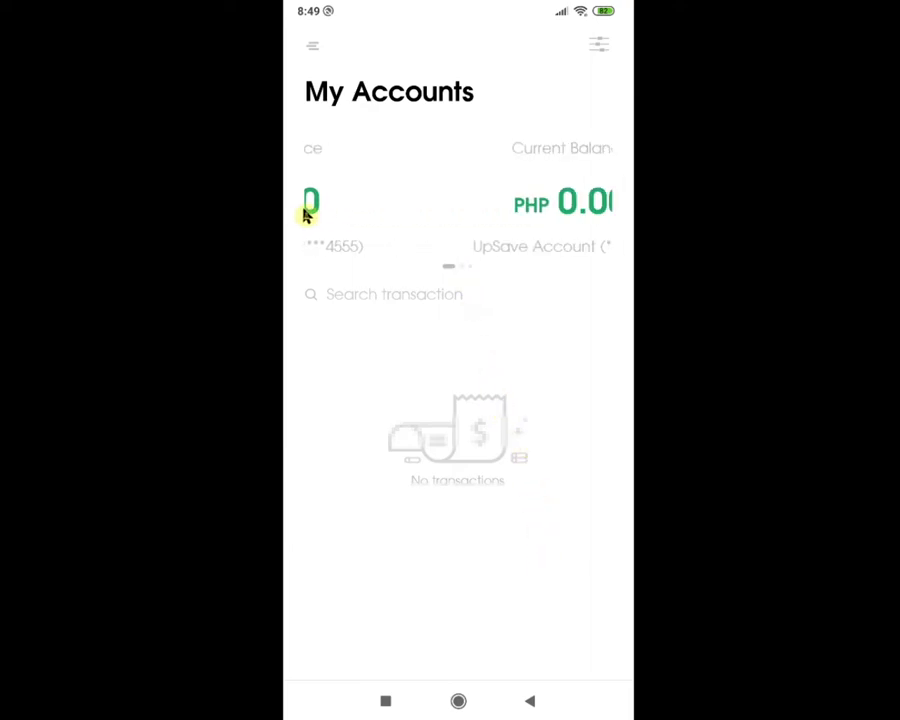
pyautogui.moveTo(517, 210); pyautogui.dragTo(269, 213)
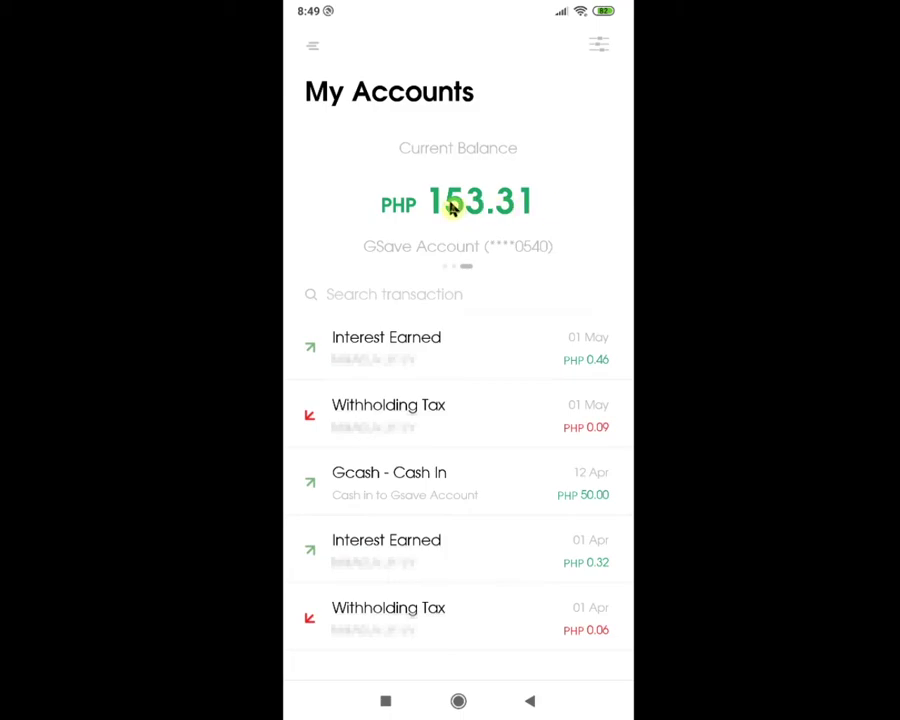
# Step: Open the GSave account's details and review the account number, holder, interest rate and status fields
pyautogui.click(502, 250)
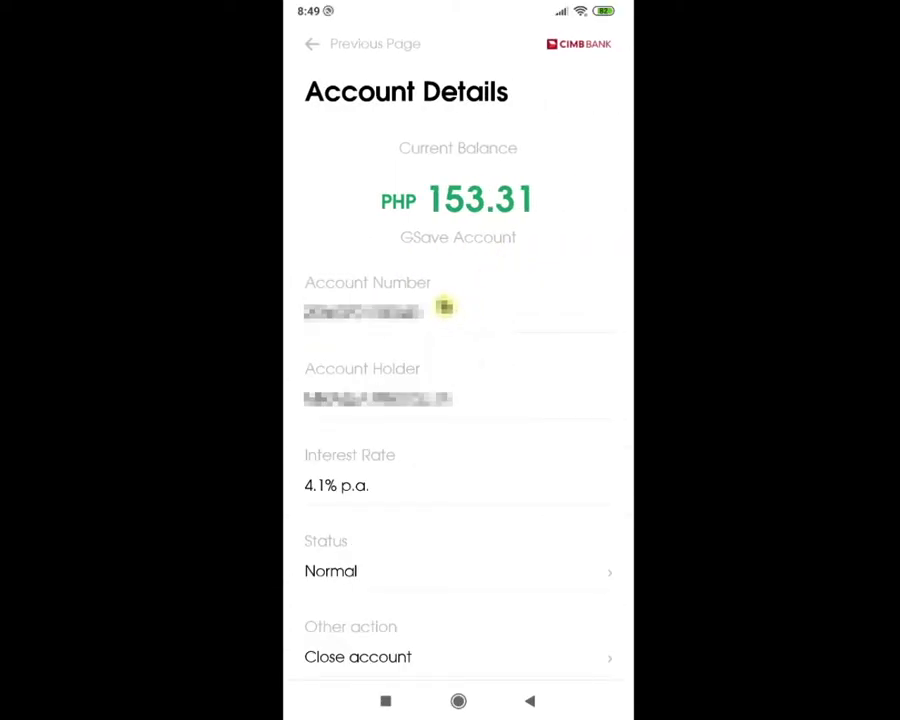
pyautogui.click(431, 368)
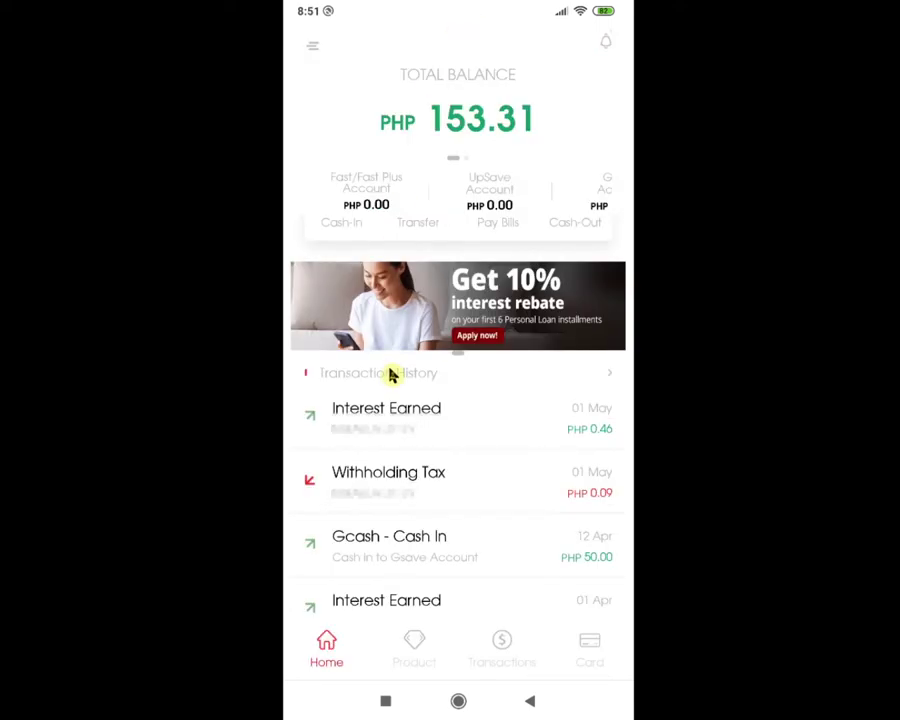
# Step: Bring up the product options from the home screen and choose My Personal Loan
pyautogui.click(420, 648)
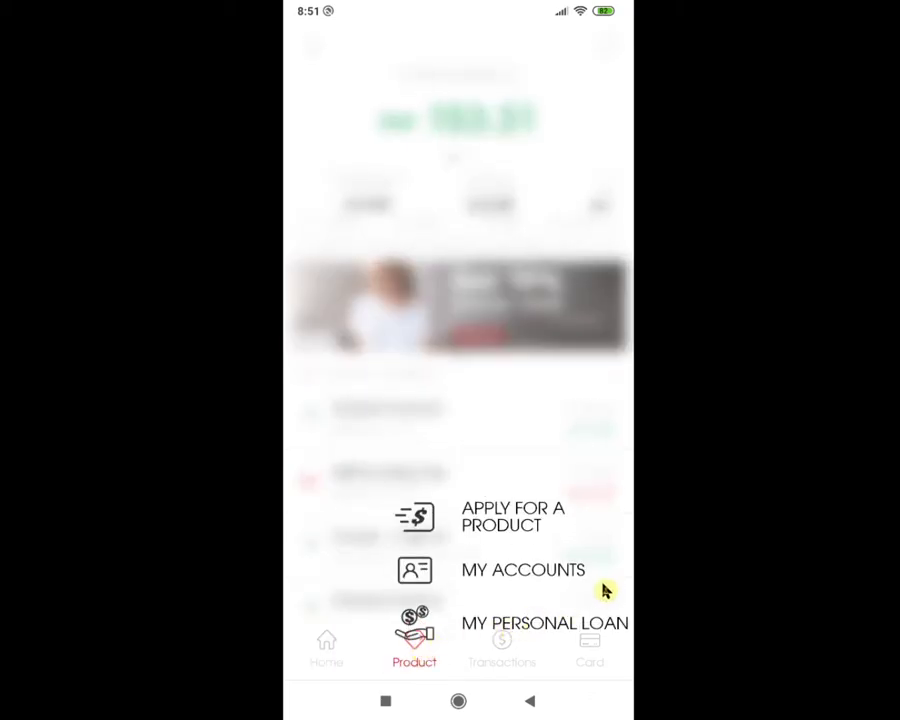
pyautogui.click(603, 638)
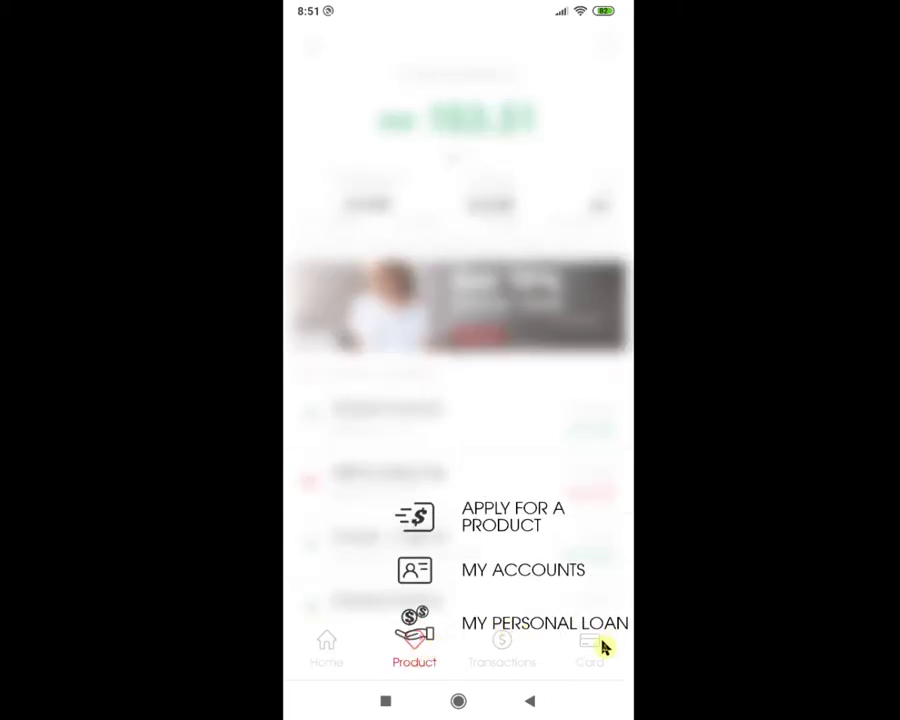
pyautogui.click(552, 633)
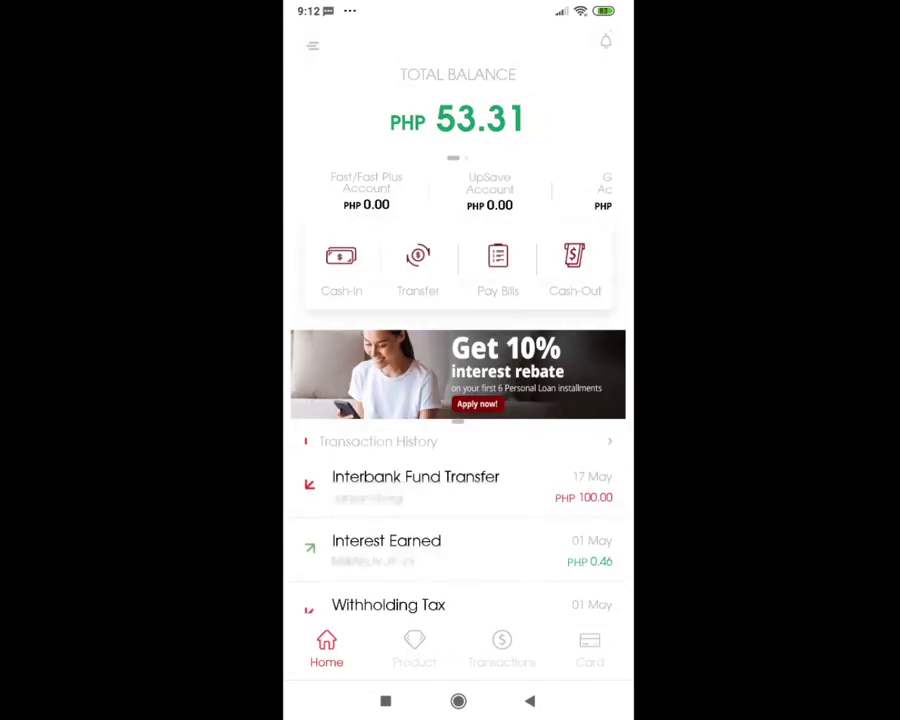
# Step: Open Over The Counter Cash-In from the transaction options and review the outlets under Other Payment Centers
pyautogui.click(504, 649)
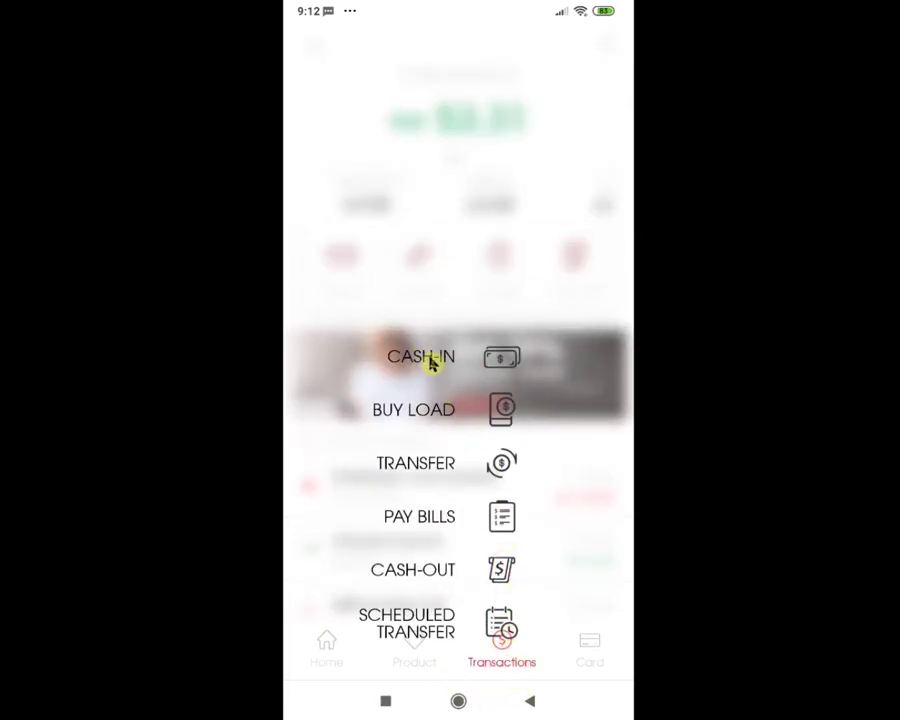
pyautogui.click(432, 365)
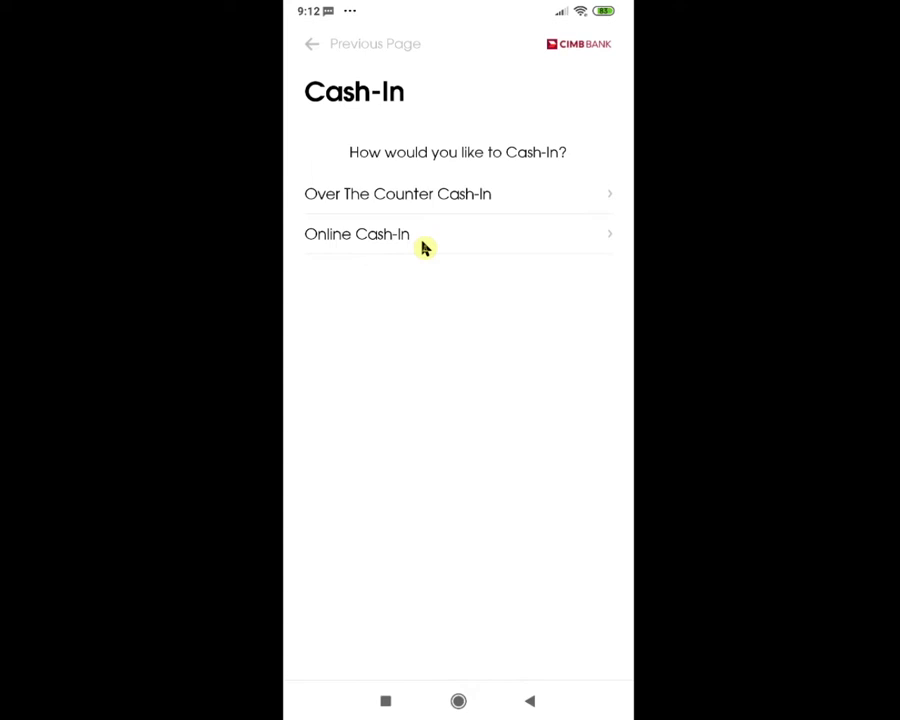
pyautogui.click(432, 198)
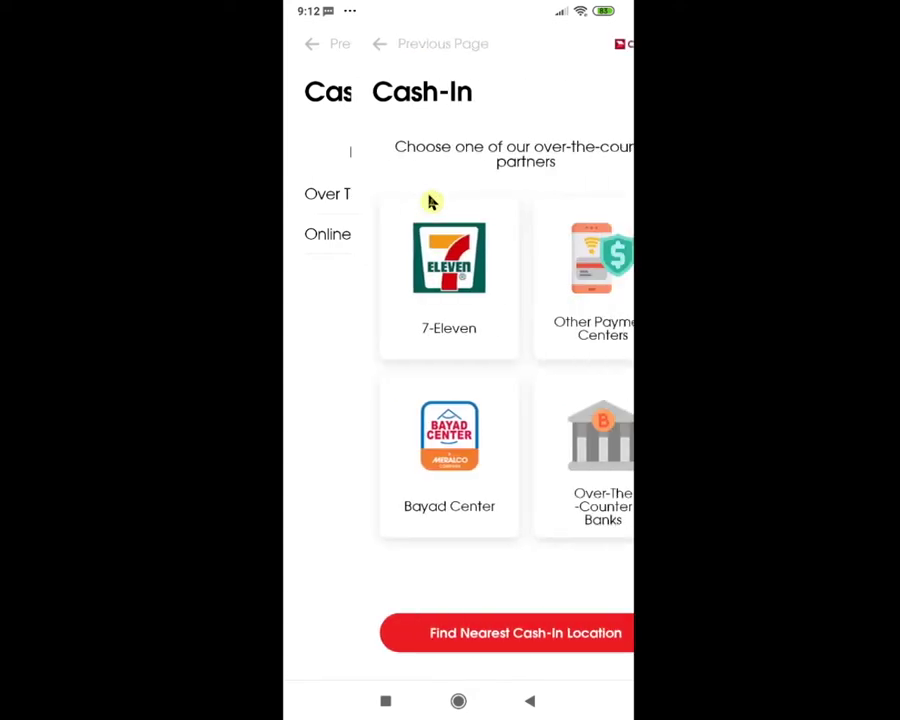
pyautogui.click(424, 333)
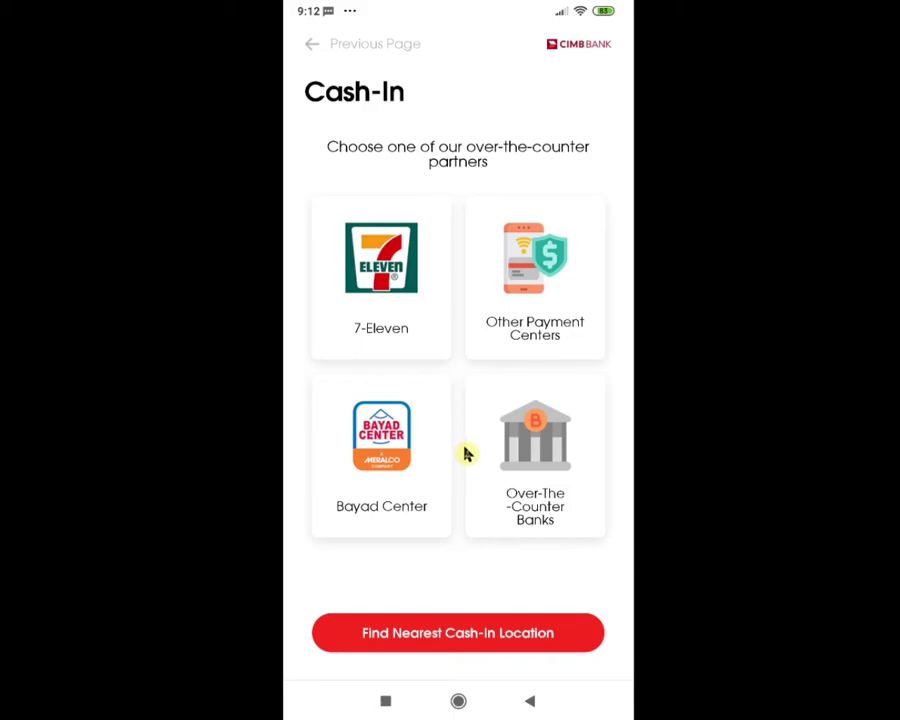
pyautogui.click(527, 333)
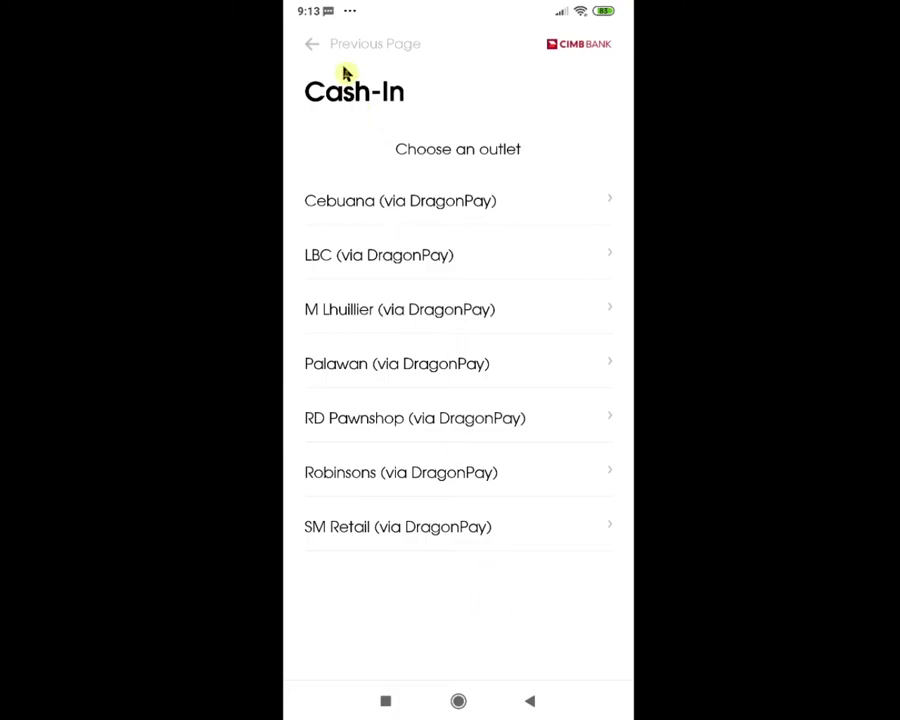
pyautogui.click(314, 48)
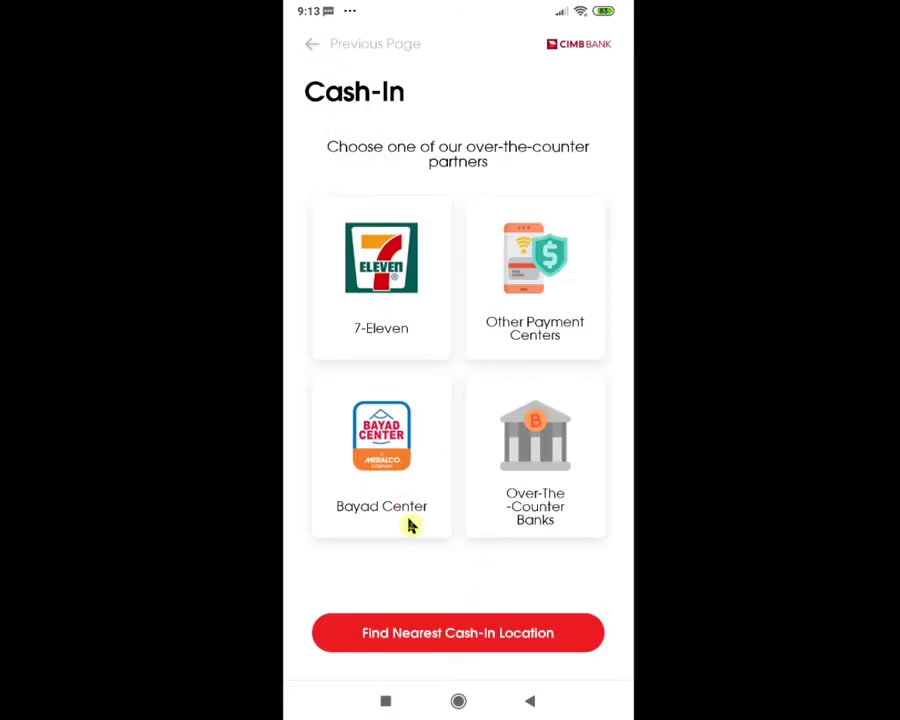
# Step: Review the full list of Over-The-Counter Banks, then return to the choice of Cash-In methods
pyautogui.click(432, 490)
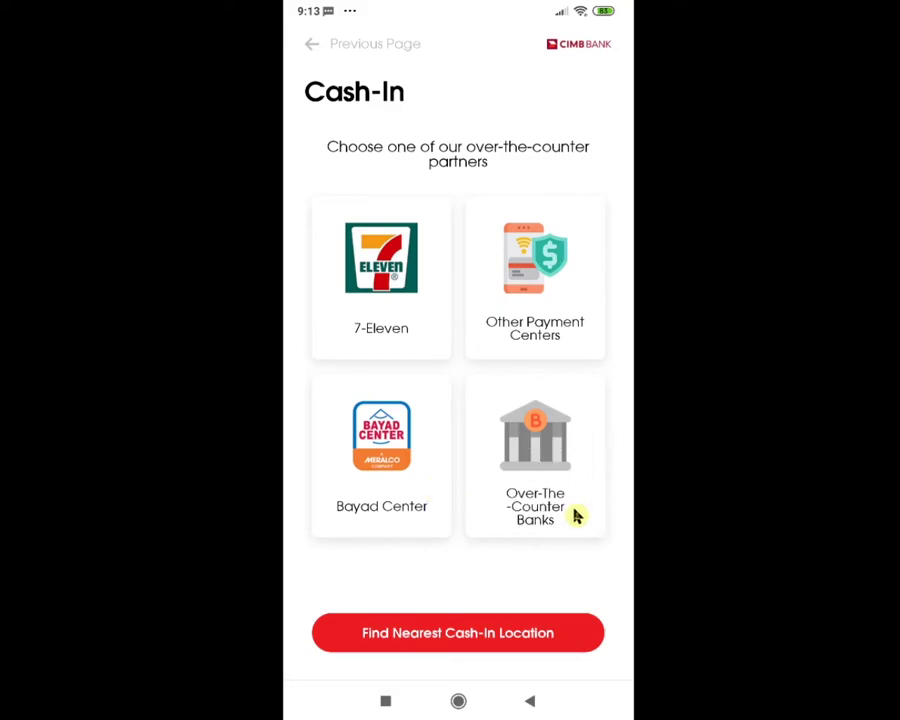
pyautogui.click(569, 474)
pyautogui.scroll(-1, 390, 323)
pyautogui.scroll(-5, 390, 323)
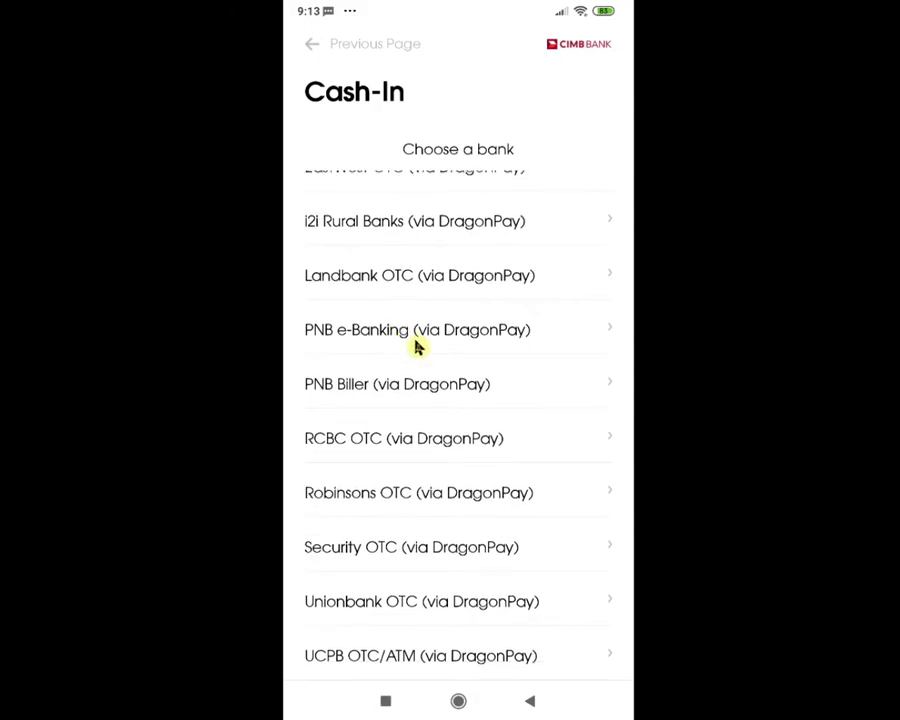
pyautogui.click(313, 48)
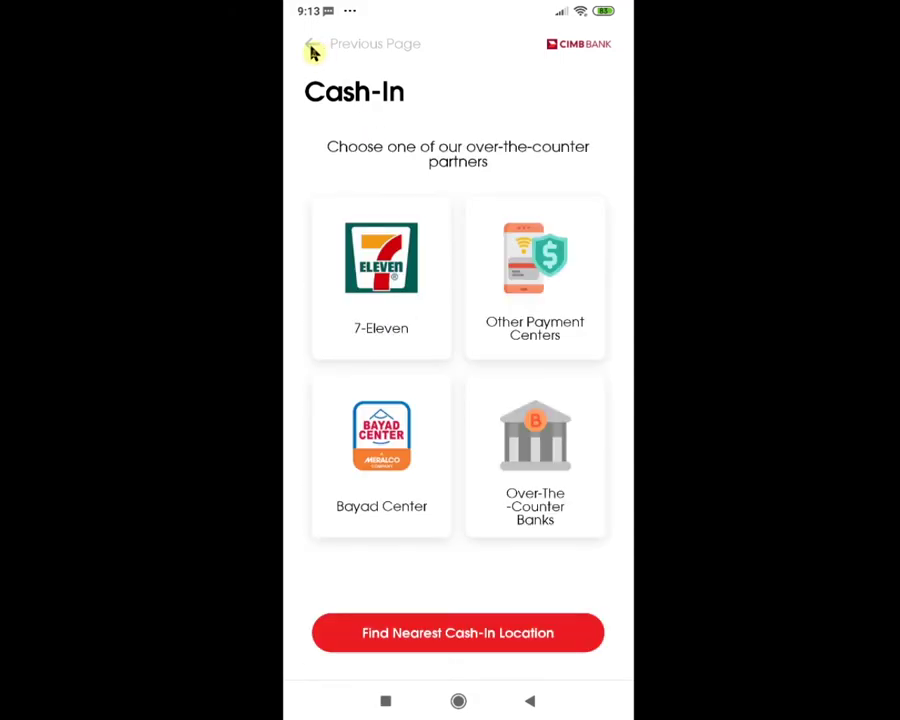
pyautogui.click(313, 48)
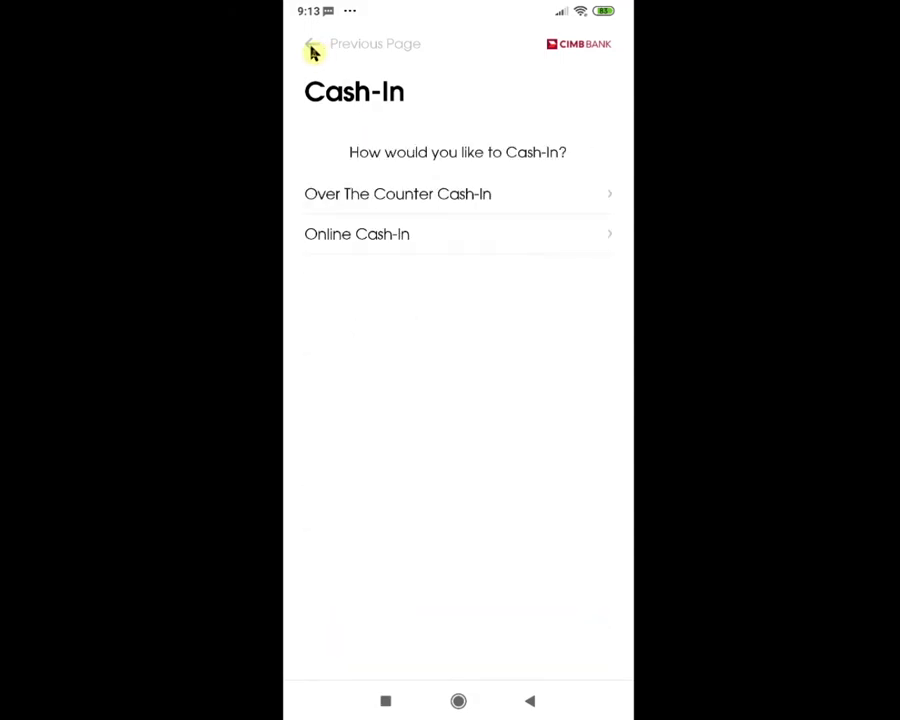
# Step: Start an Online Cash-In to the GSave Plus Account with BPI as the bank to transfer from
pyautogui.click(386, 240)
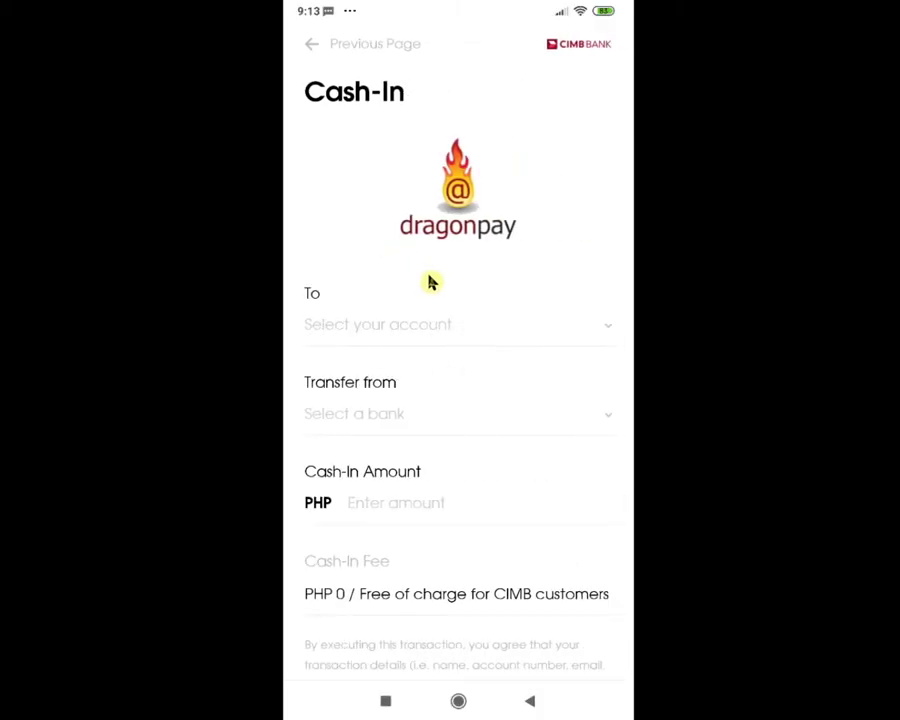
pyautogui.click(610, 337)
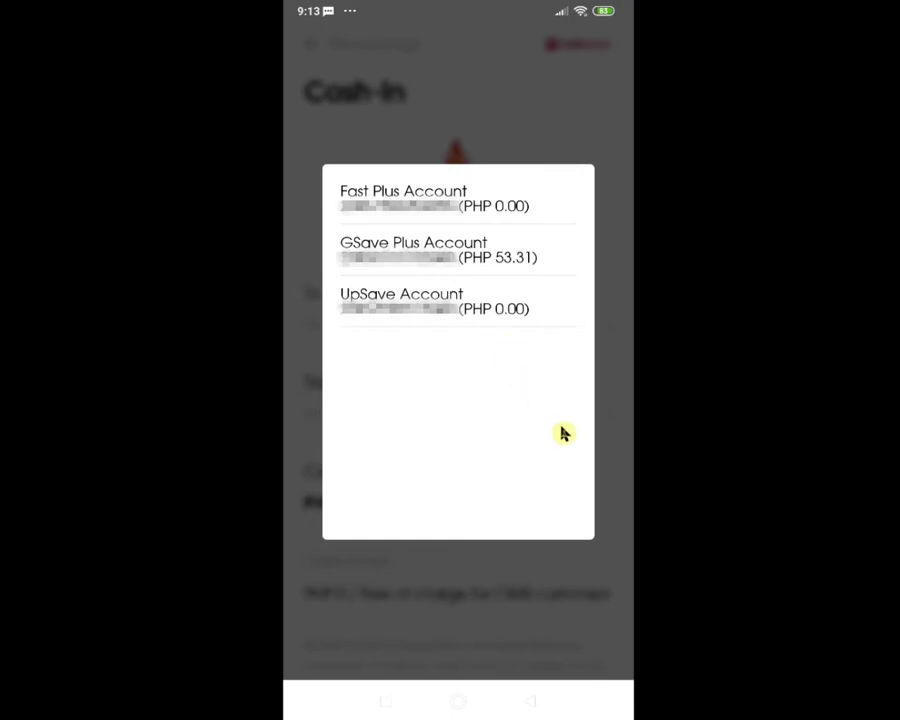
pyautogui.click(478, 257)
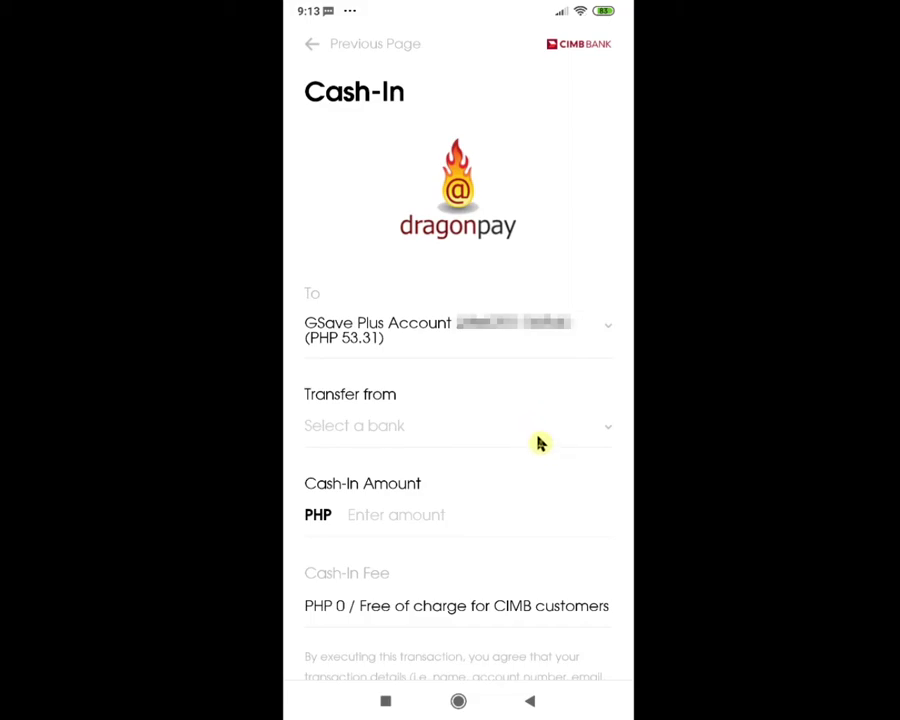
pyautogui.click(540, 443)
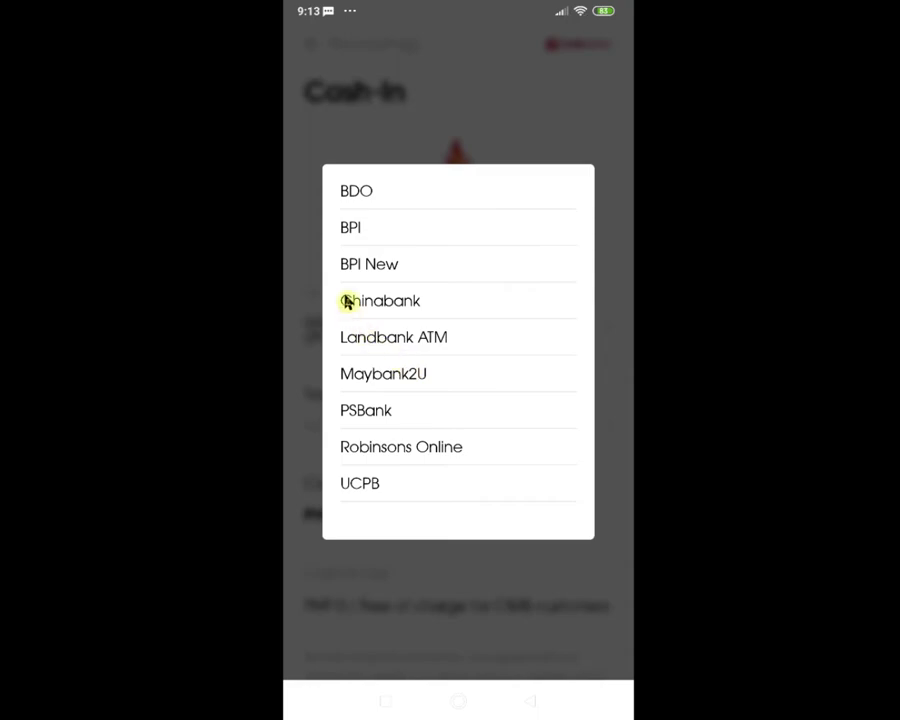
pyautogui.click(352, 227)
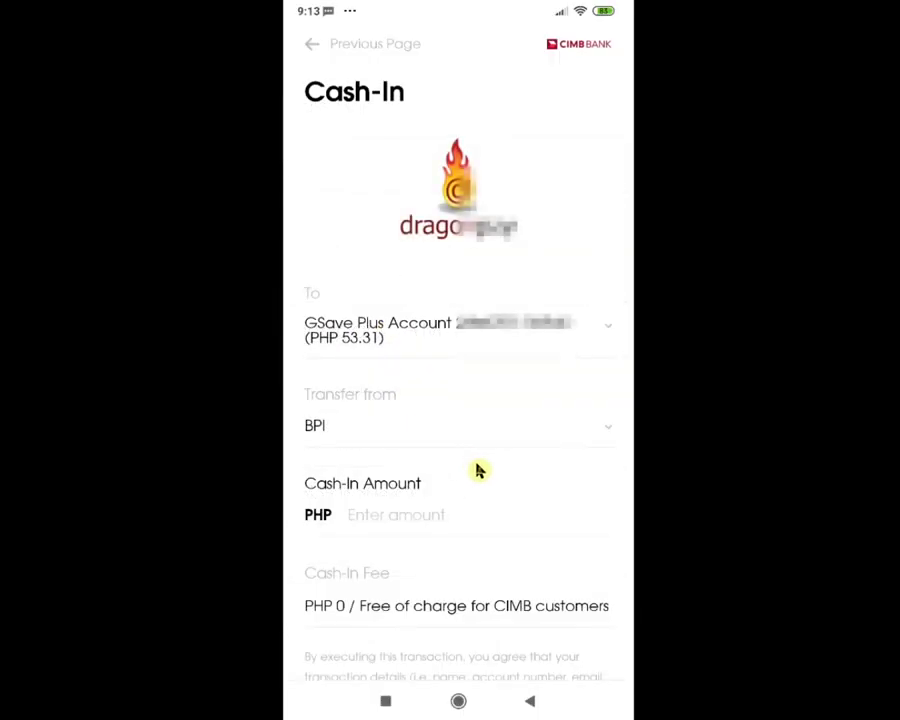
# Step: Set the Cash-In Amount to PHP 2,000
pyautogui.scroll(-3, 482, 468)
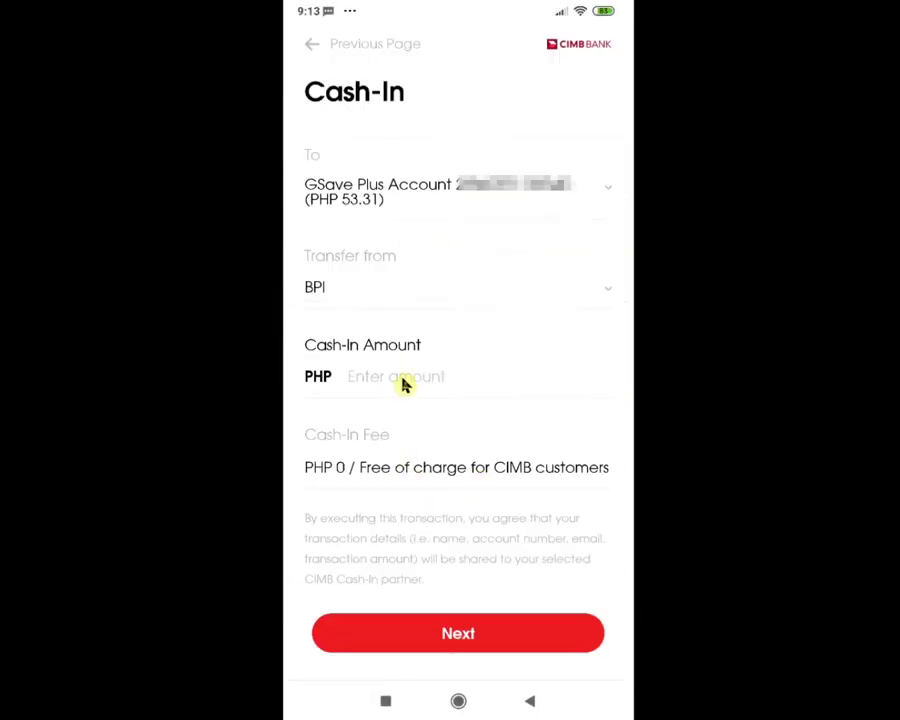
pyautogui.click(404, 385)
pyautogui.write('2')
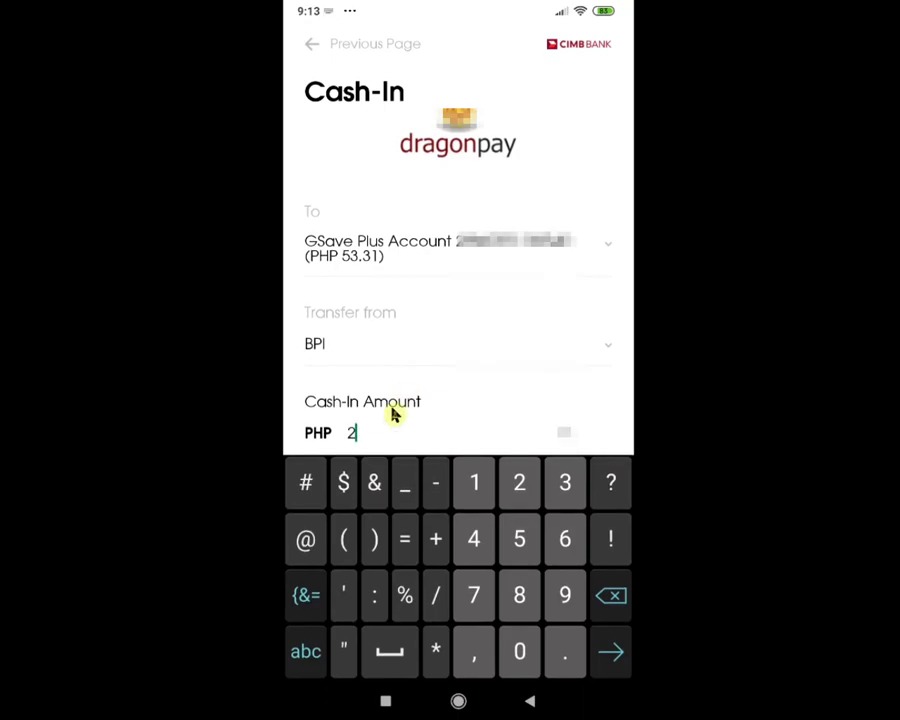
pyautogui.write(',000')
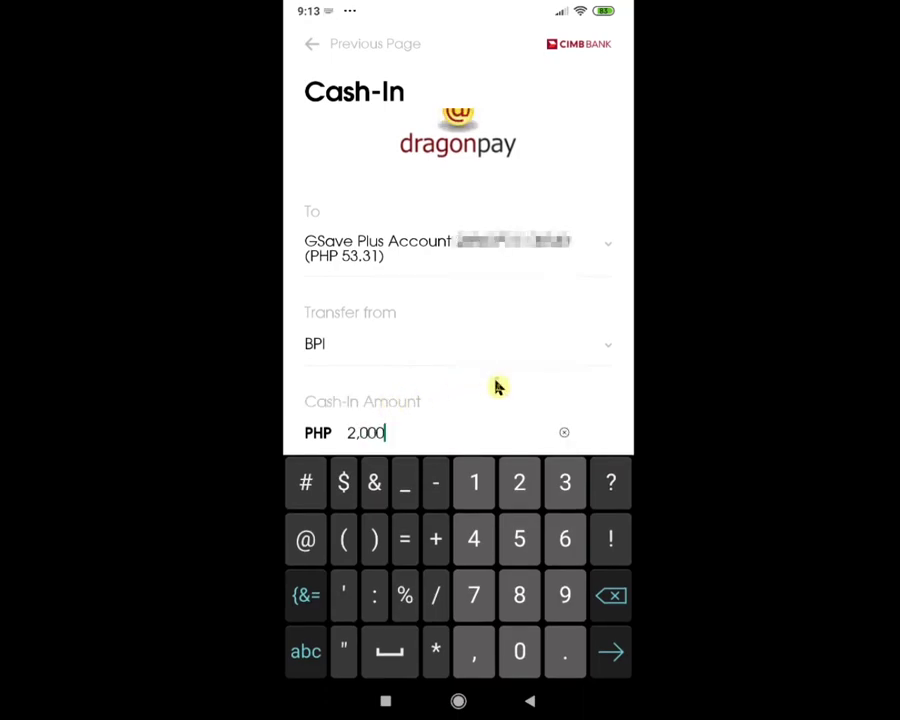
pyautogui.click(514, 408)
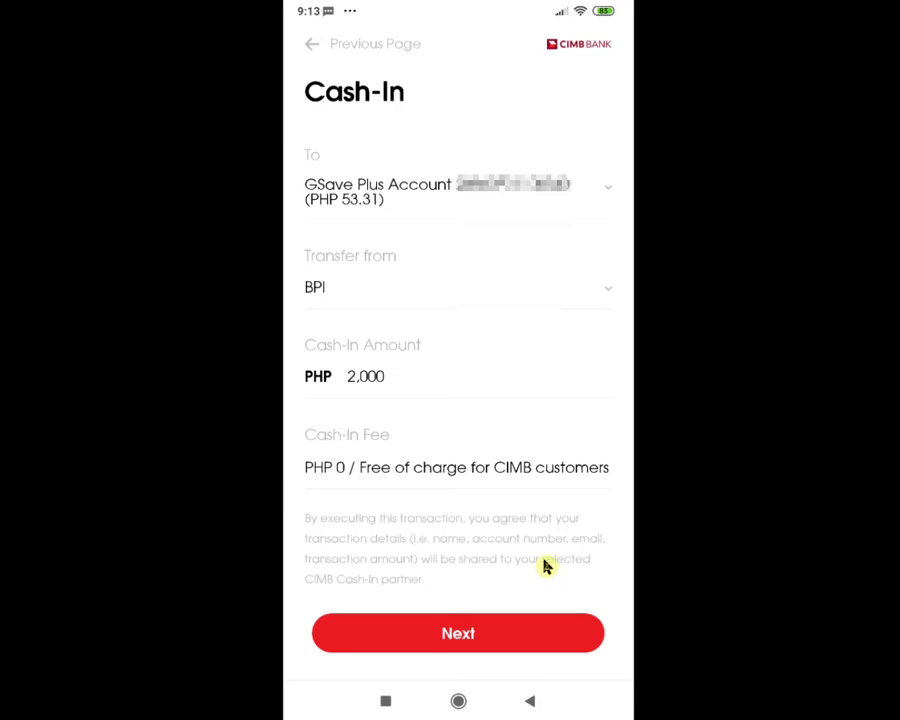
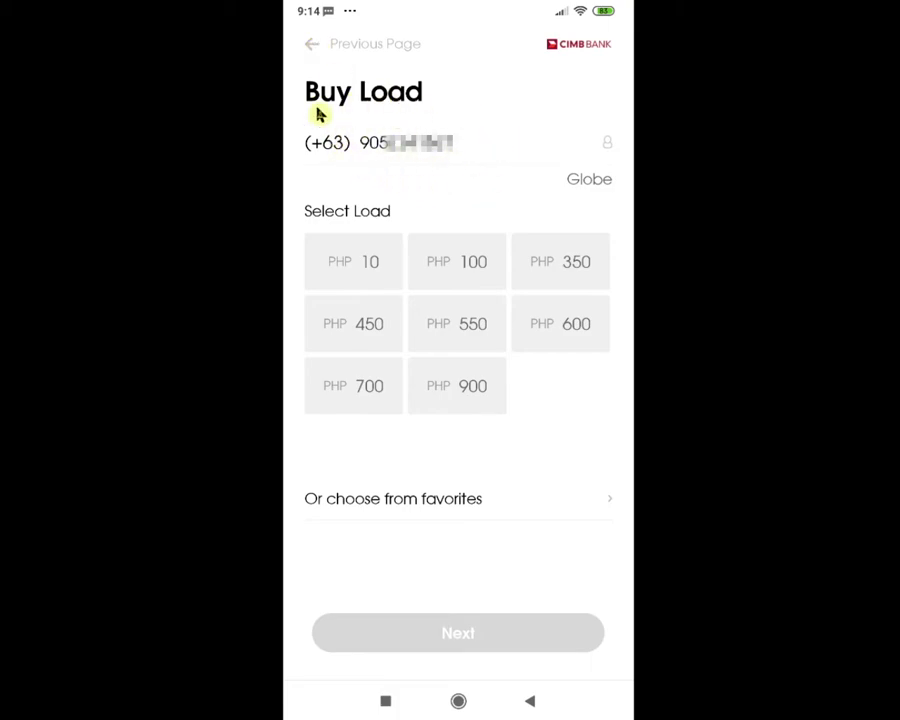
# Step: Leave Buy Load for the Transfer options and review the methods for other banks and the favorites list
pyautogui.click(311, 45)
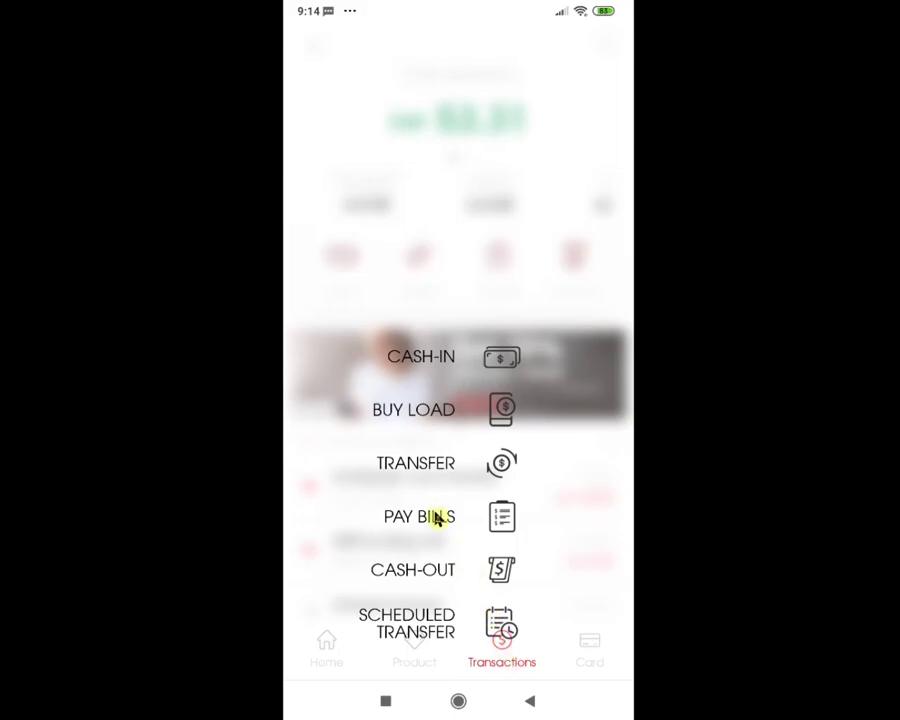
pyautogui.click(421, 477)
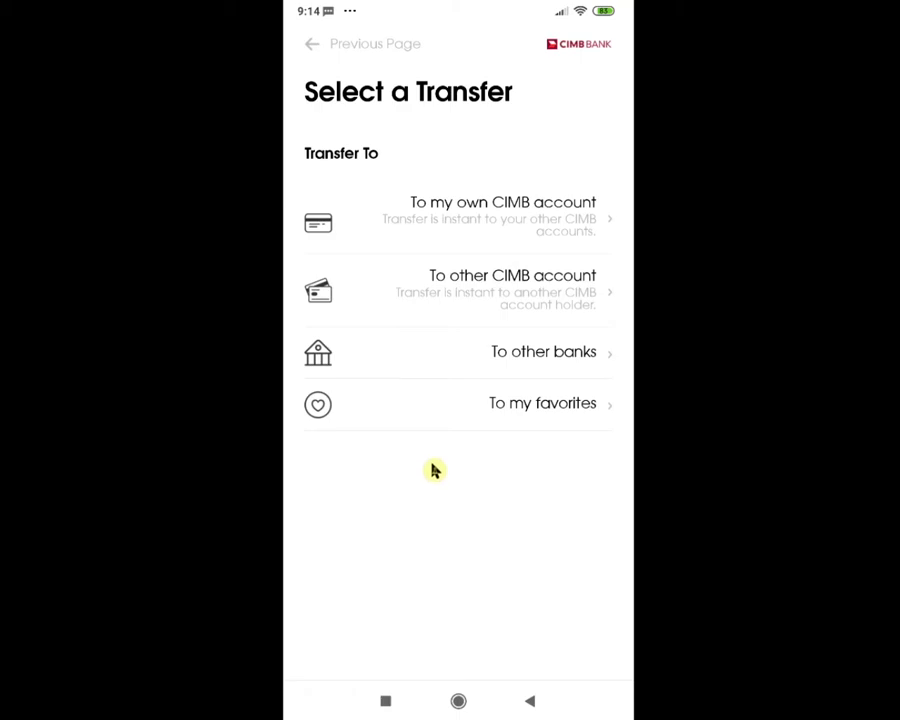
pyautogui.click(479, 207)
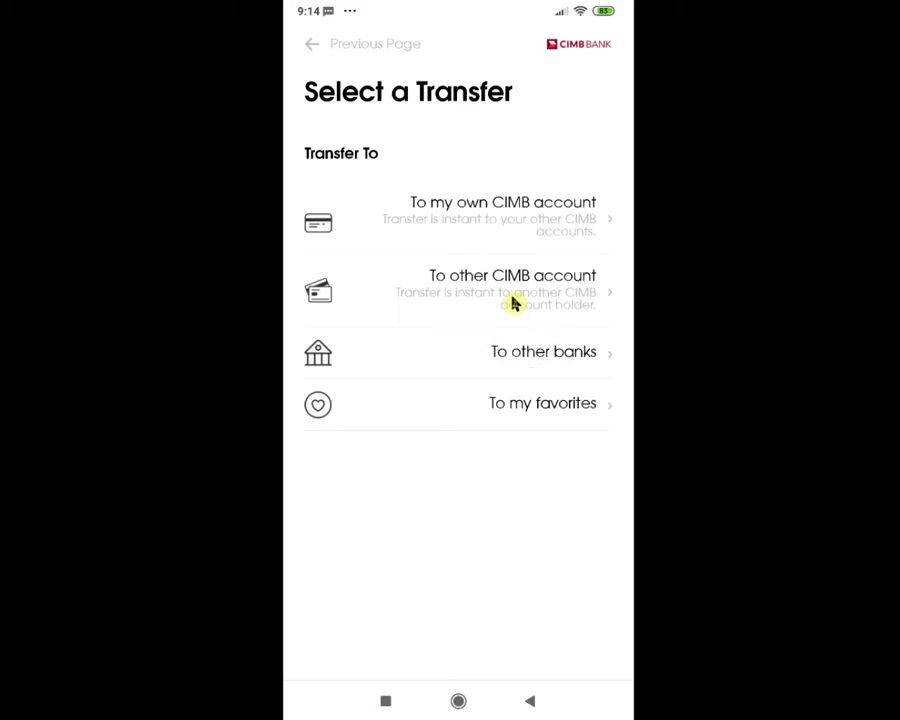
pyautogui.click(564, 362)
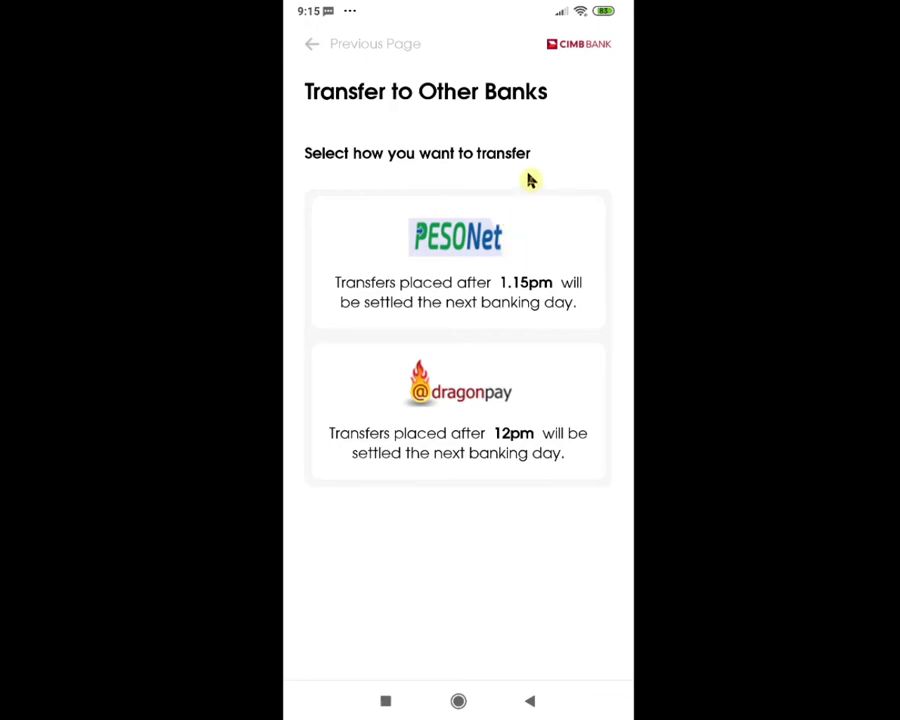
pyautogui.click(309, 52)
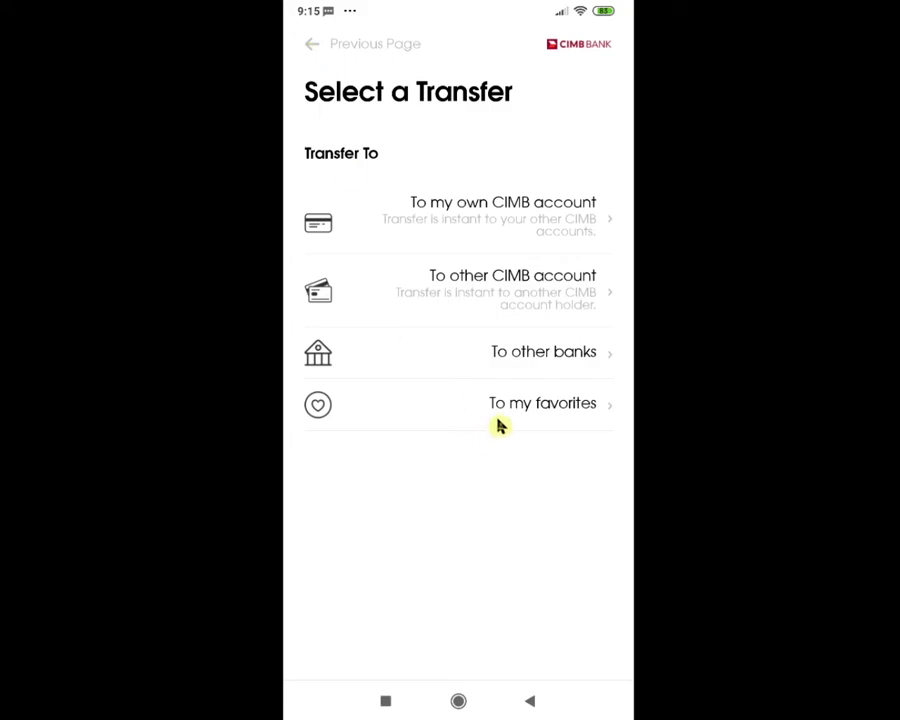
pyautogui.click(540, 410)
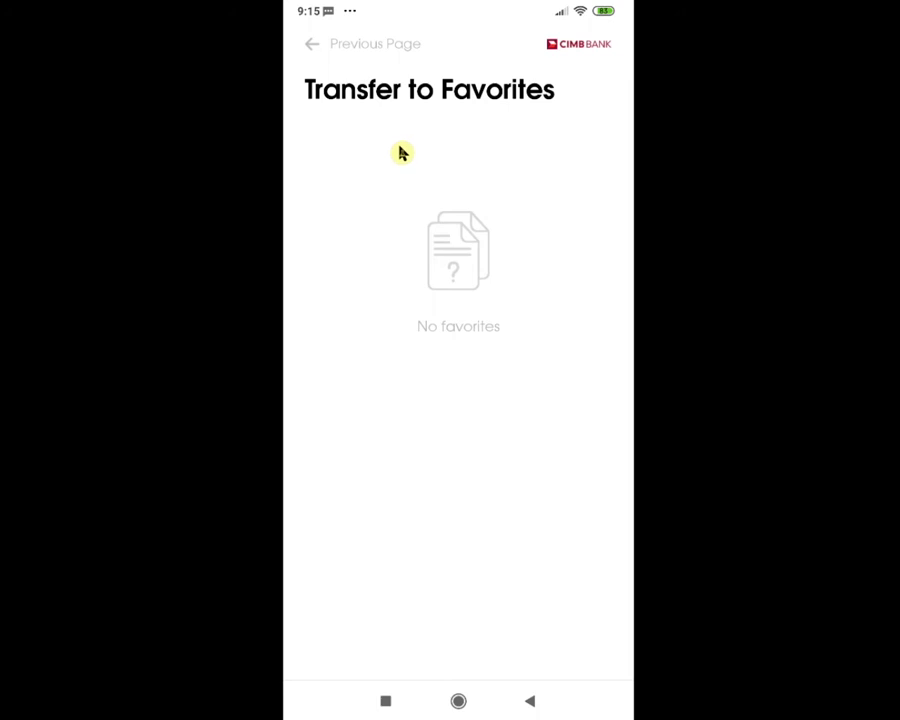
pyautogui.click(312, 44)
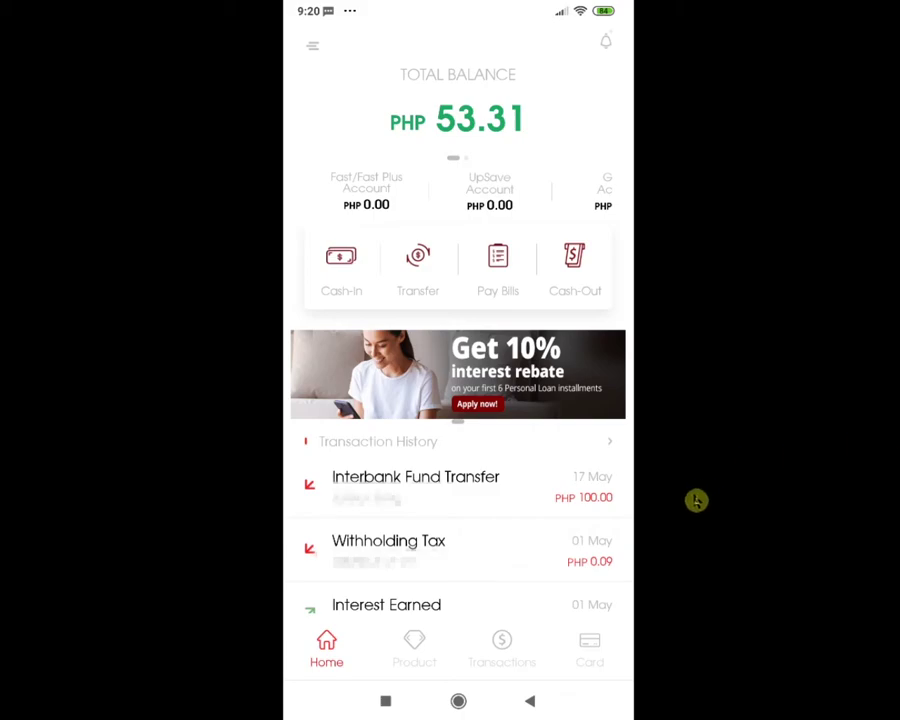
# Step: Open Pay Bills from the transaction options and view the billers in the Electricity category
pyautogui.click(503, 650)
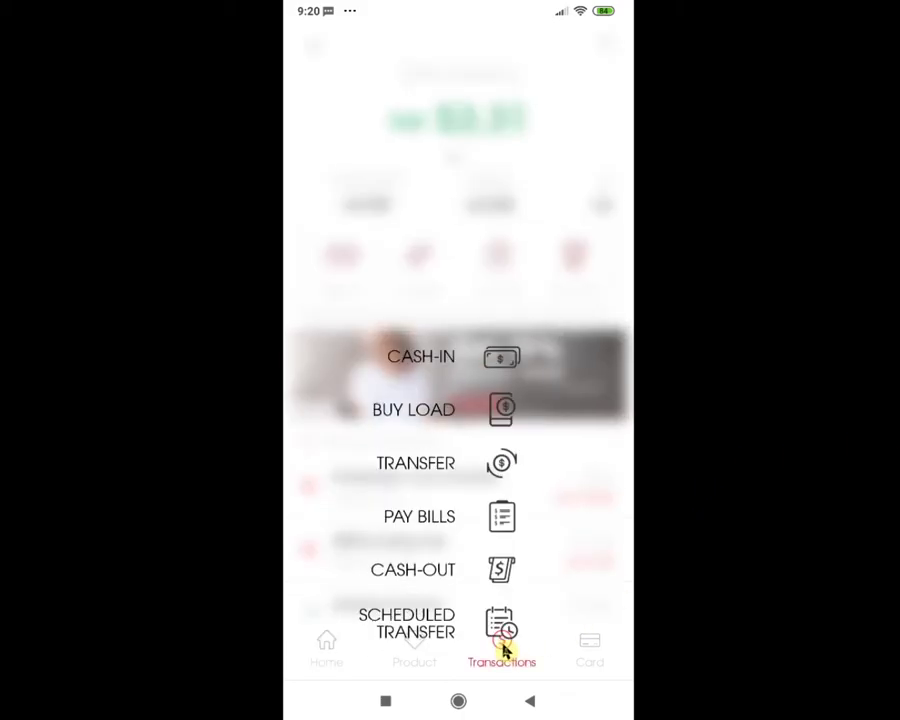
pyautogui.click(421, 527)
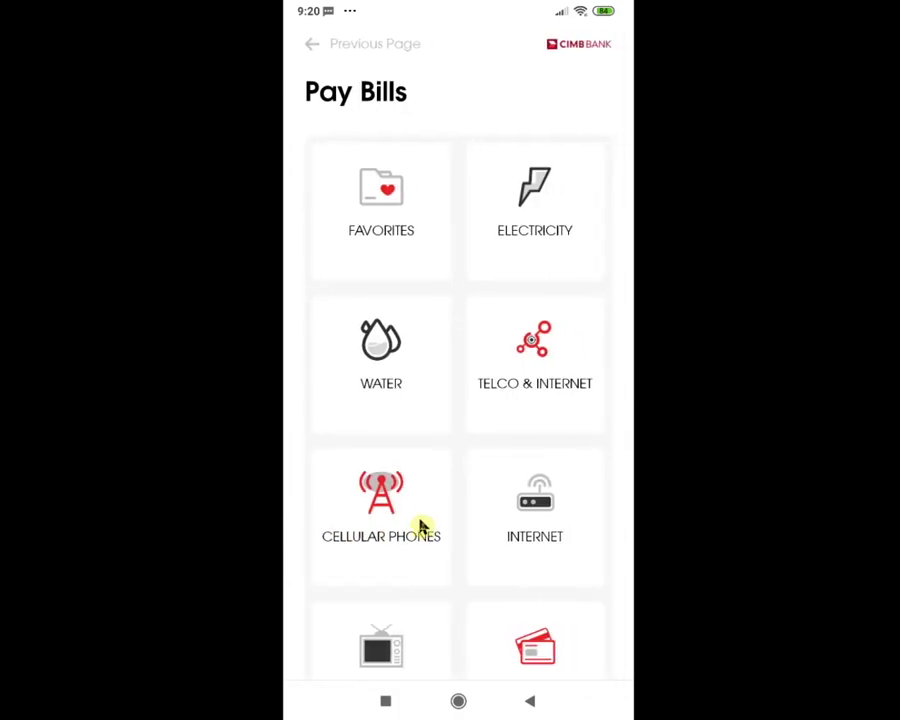
pyautogui.click(538, 230)
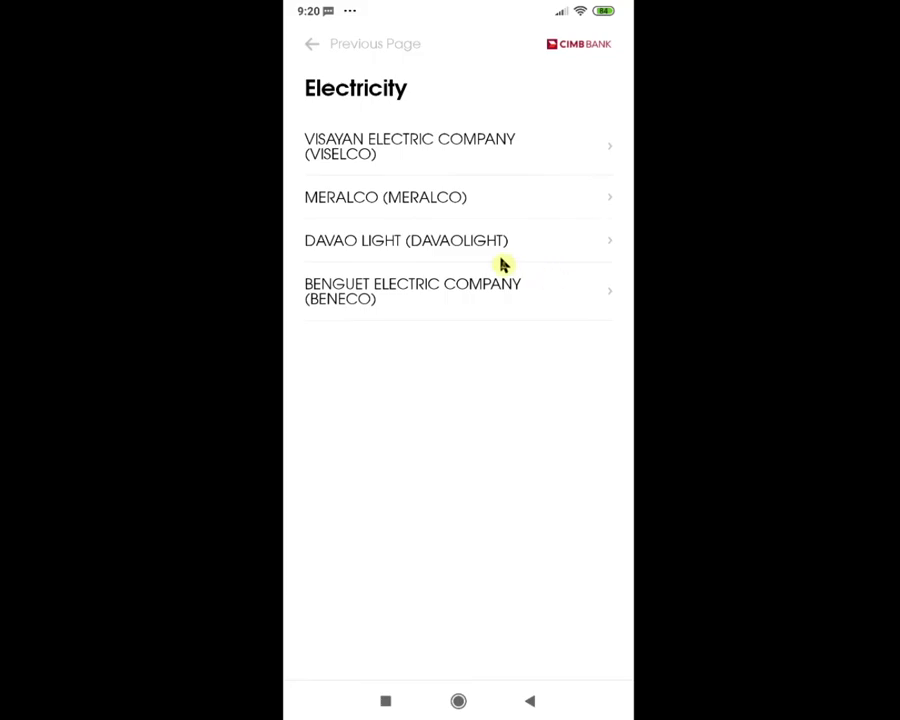
# Step: View the billers in the Water, Telco & Internet and Cellular Phones categories of Pay Bills
pyautogui.click(314, 45)
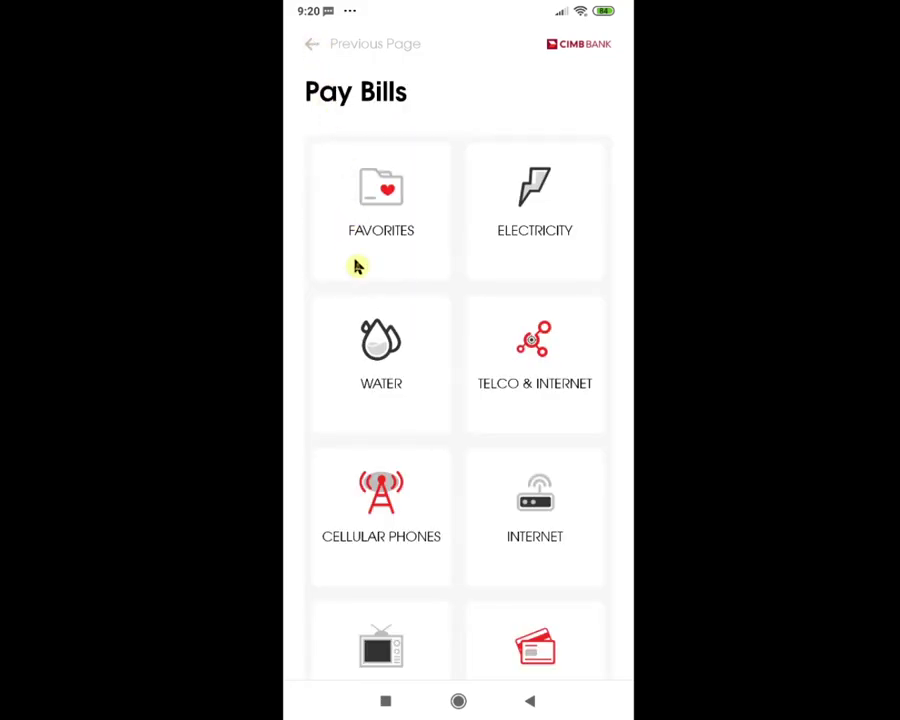
pyautogui.click(376, 406)
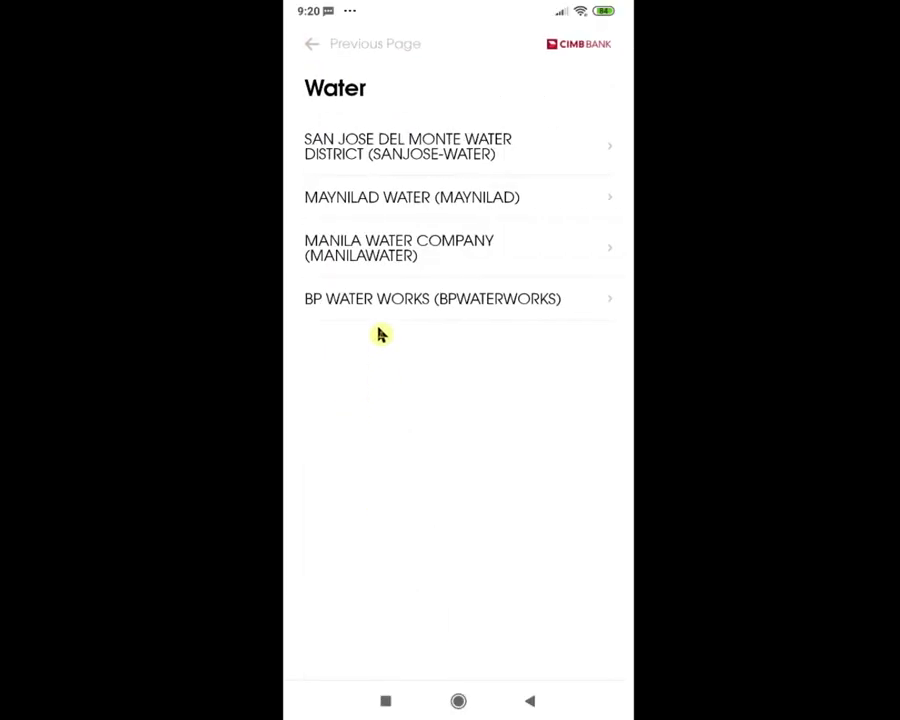
pyautogui.click(311, 52)
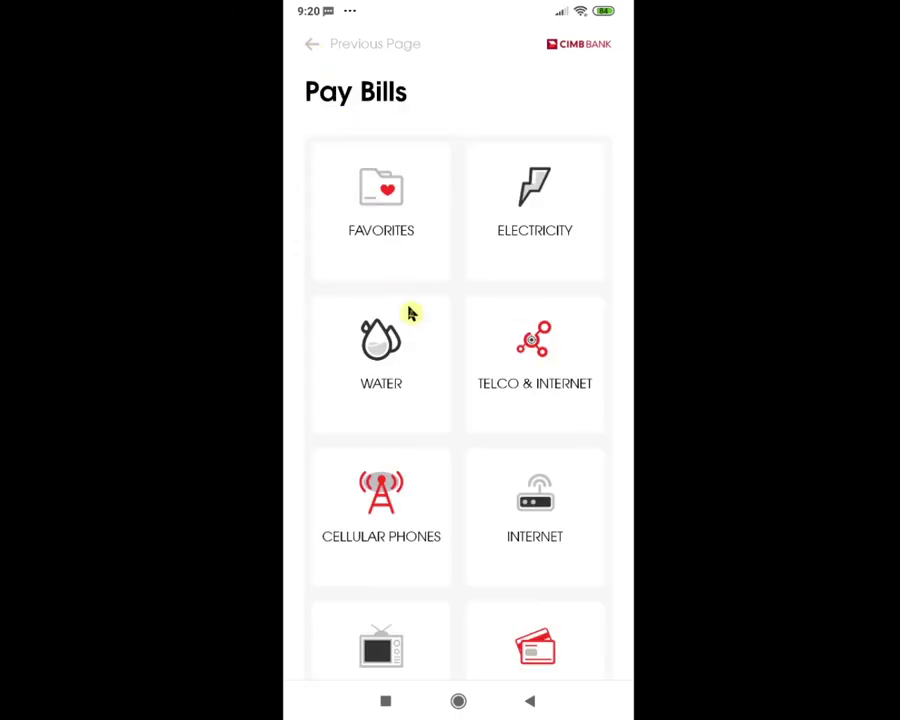
pyautogui.click(504, 390)
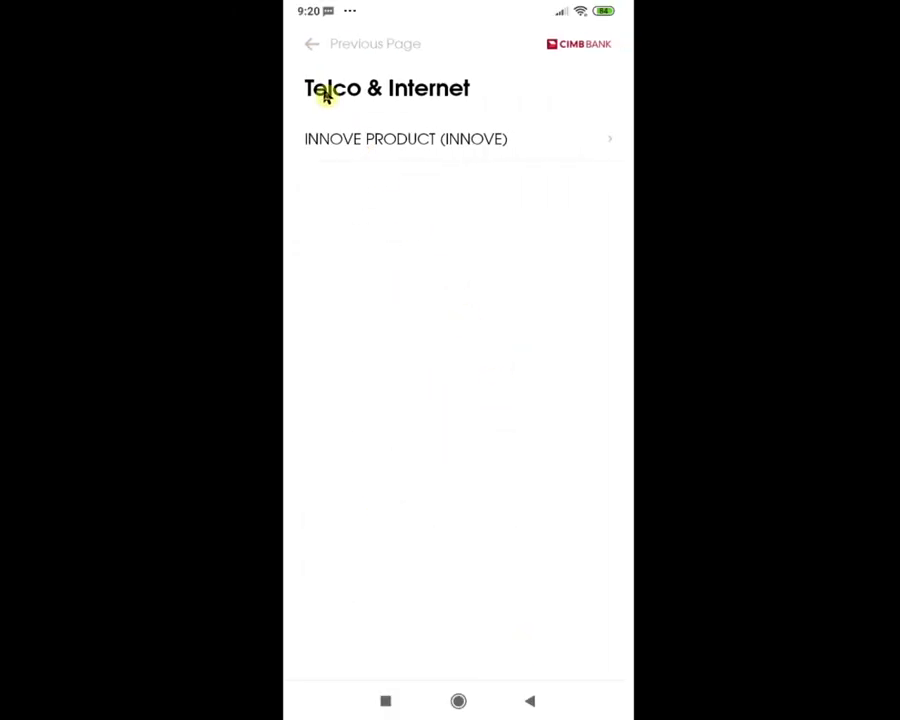
pyautogui.click(311, 50)
pyautogui.click(371, 534)
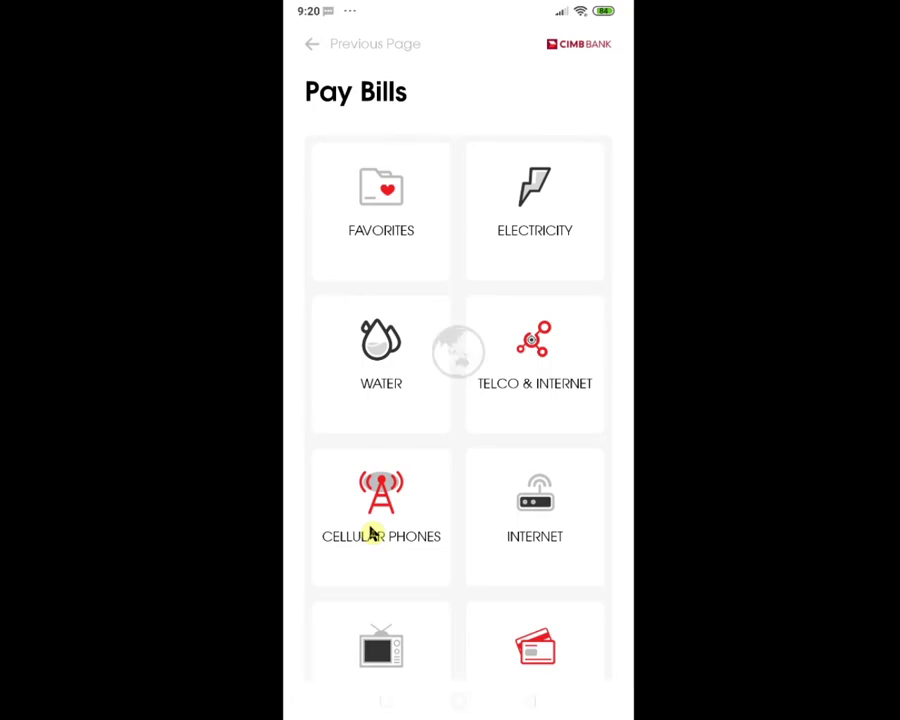
pyautogui.click(310, 52)
# Step: View the billers in the Internet, Cable TV and Credit Card categories of Pay Bills
pyautogui.scroll(-1, 540, 510)
pyautogui.scroll(-3, 558, 525)
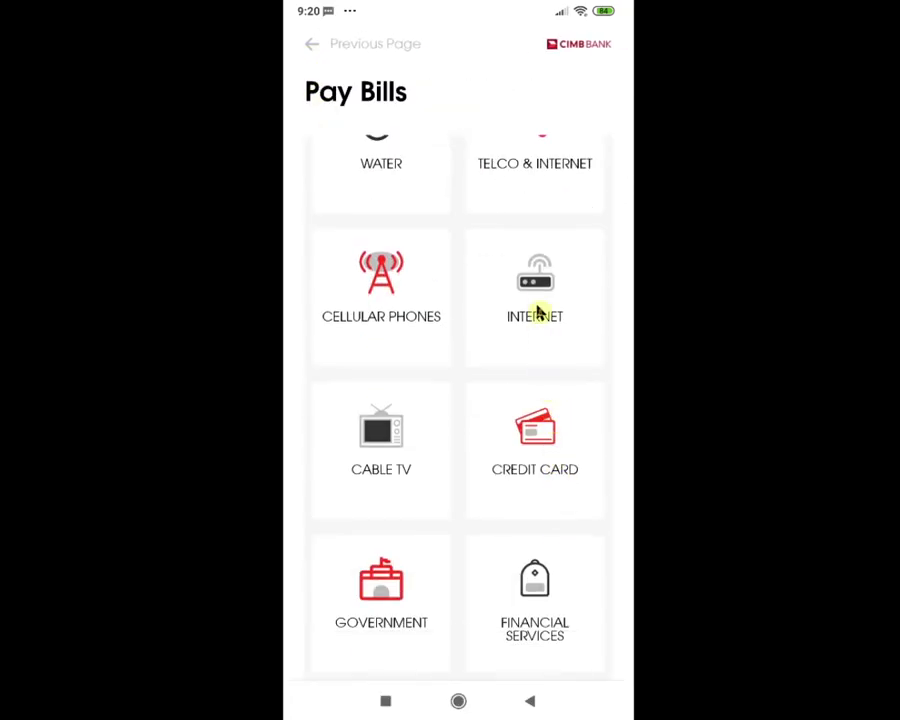
pyautogui.click(545, 300)
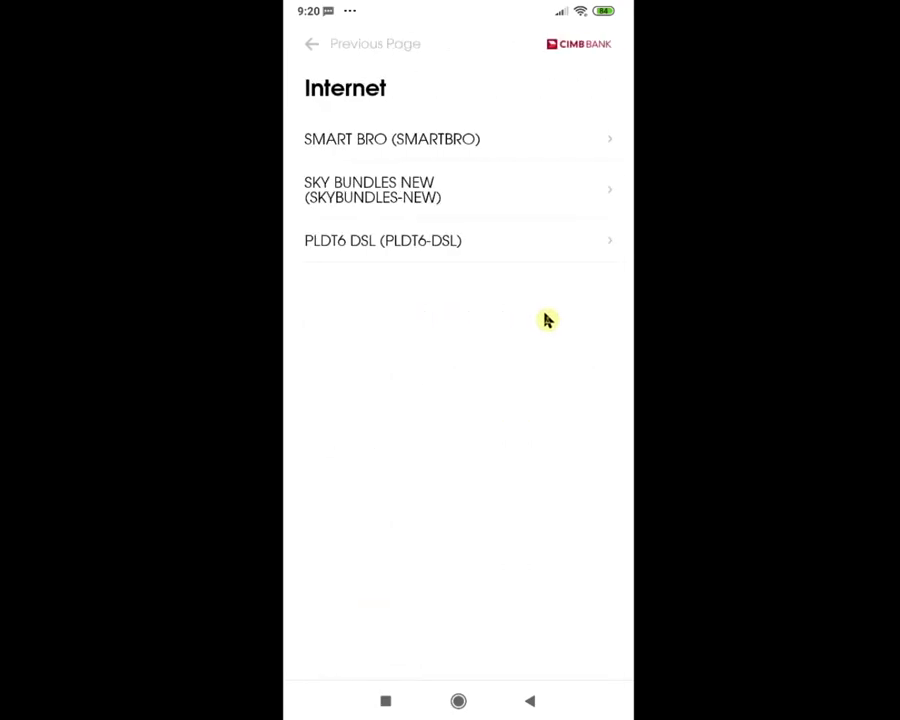
pyautogui.click(313, 46)
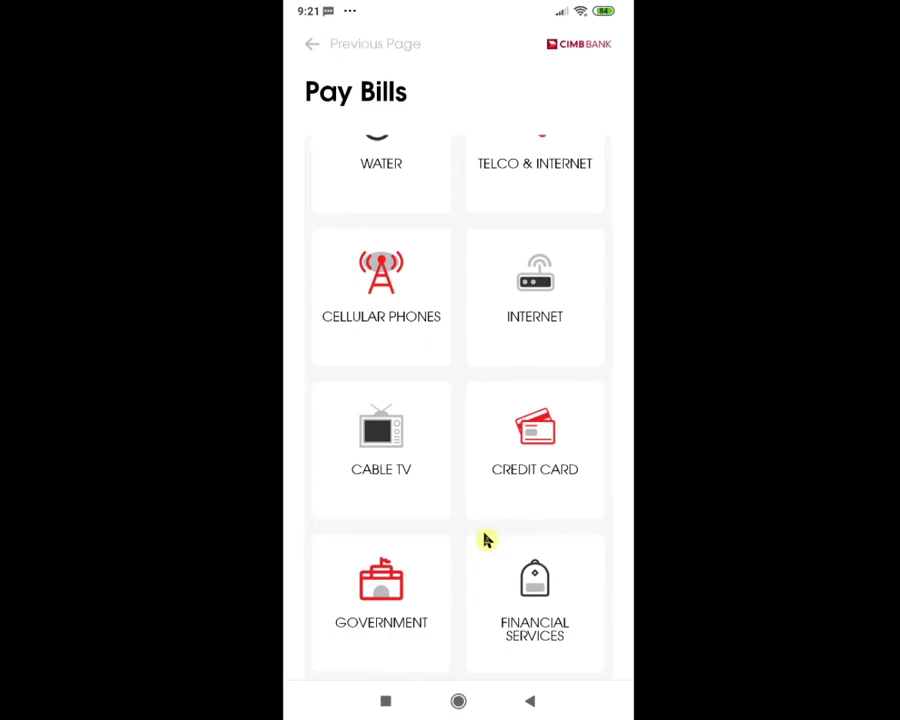
pyautogui.click(374, 466)
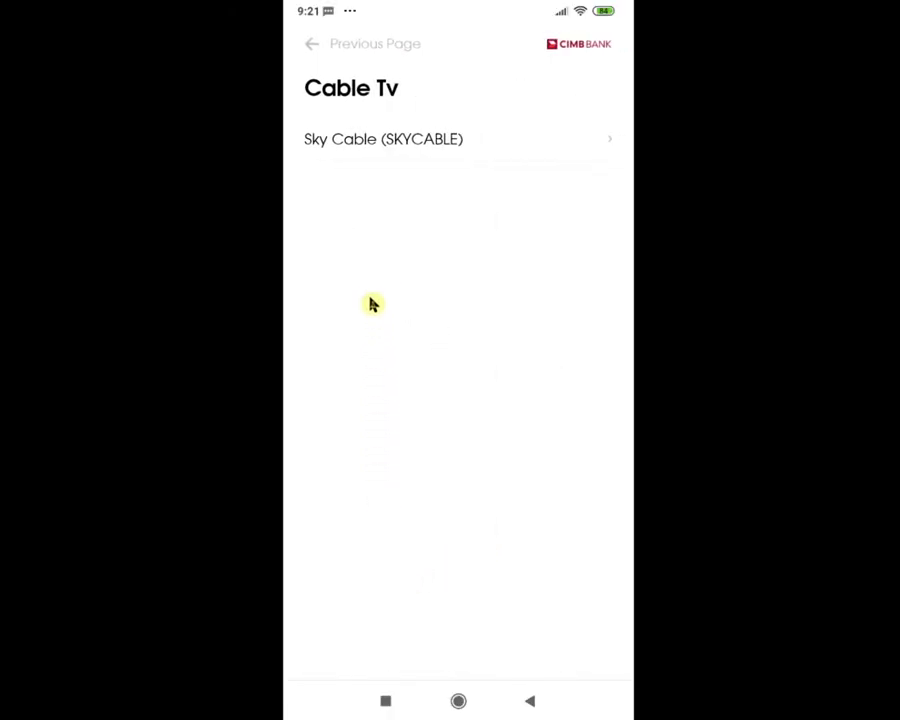
pyautogui.click(312, 56)
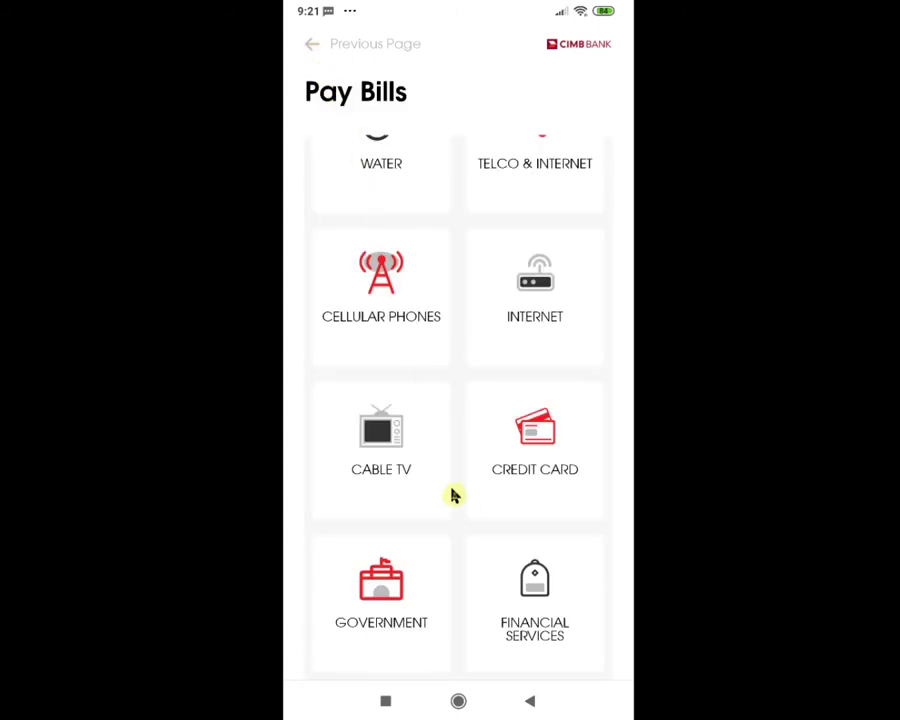
pyautogui.click(562, 492)
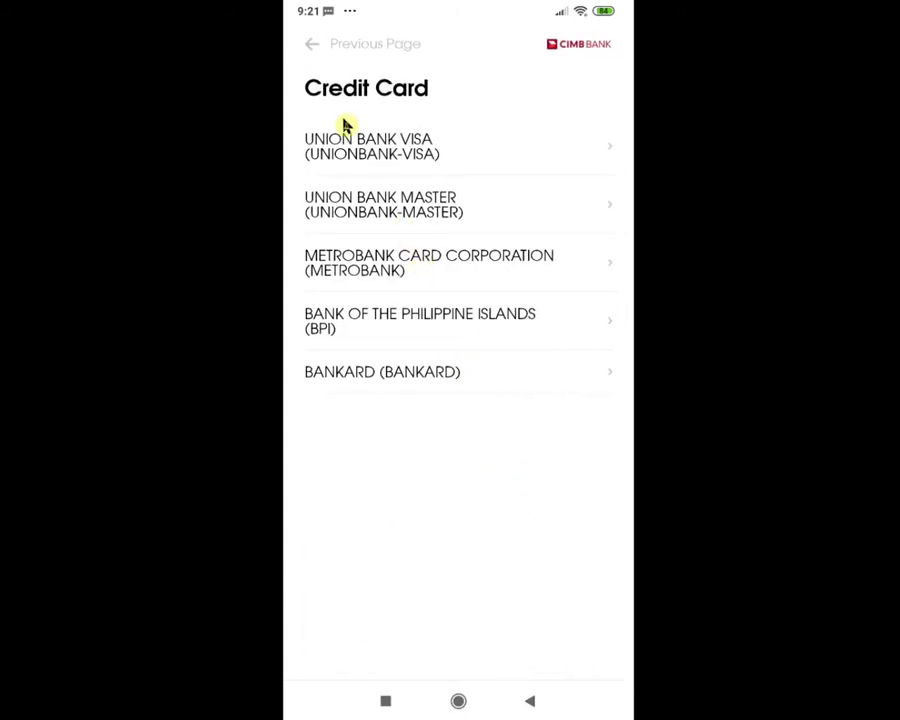
pyautogui.click(313, 54)
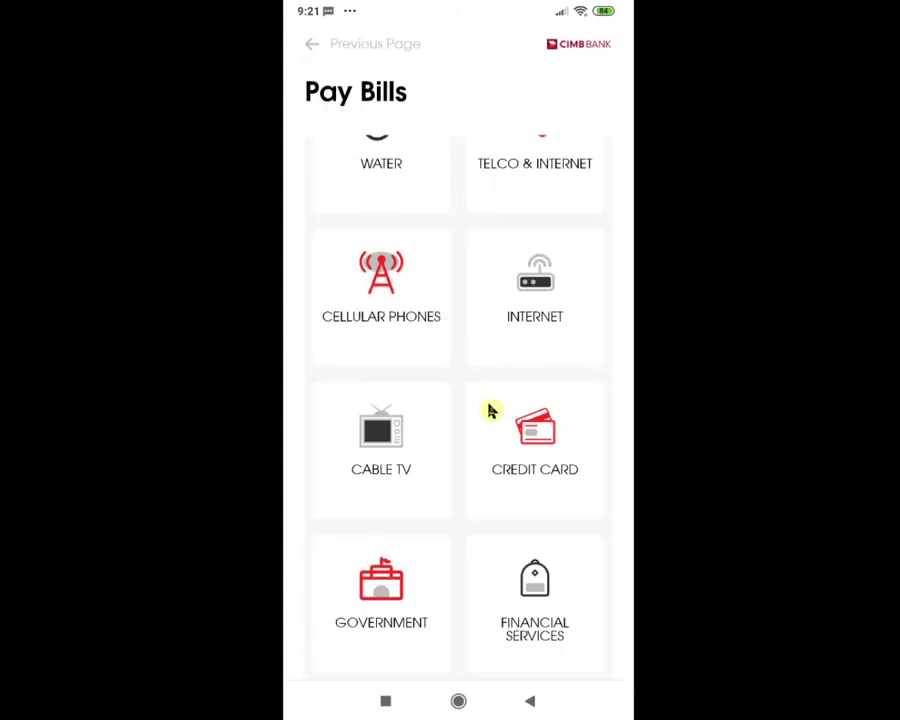
pyautogui.scroll(3, 488, 408)
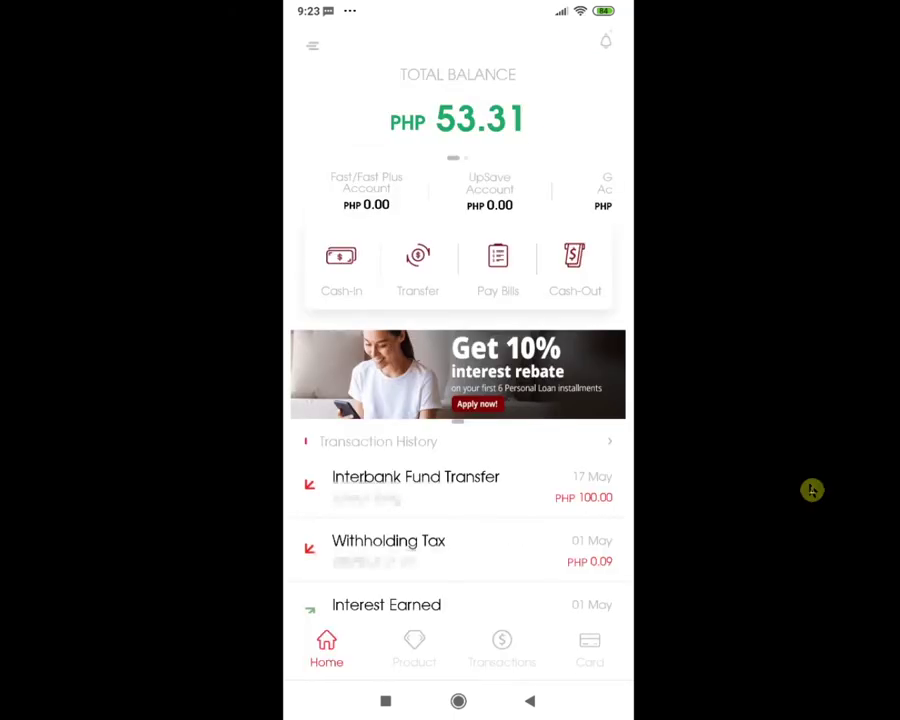
# Step: Open Cash-Out from the transaction options
pyautogui.click(503, 654)
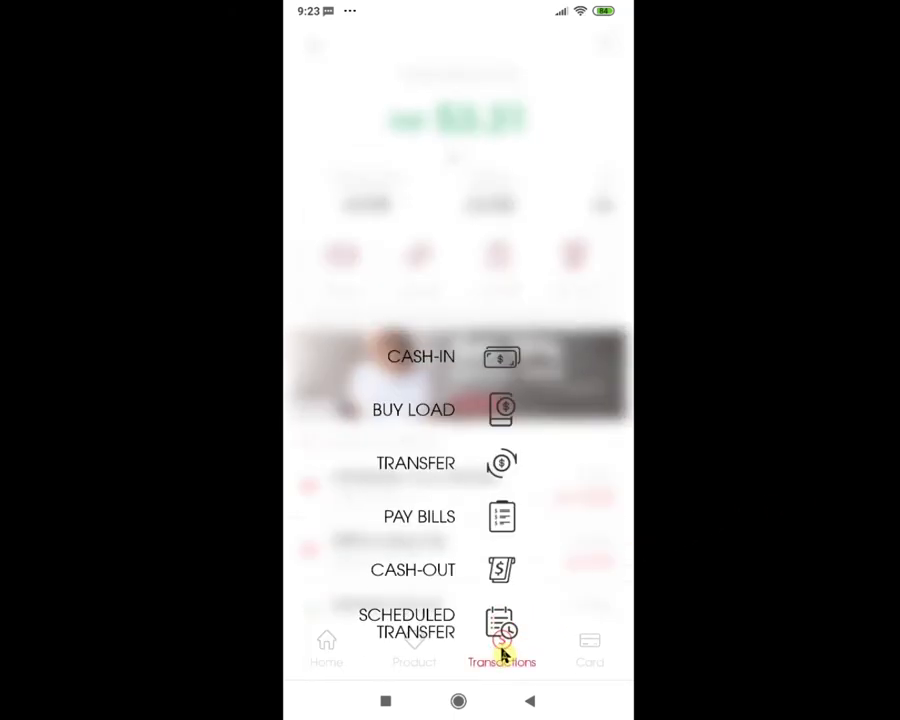
pyautogui.click(433, 572)
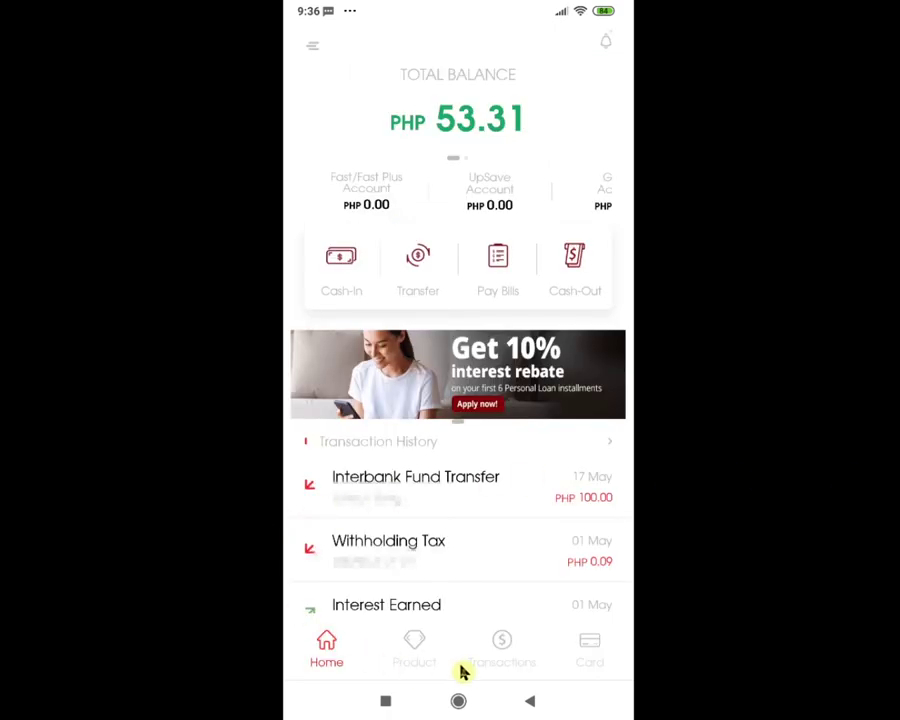
# Step: Start a scheduled transfer to another CIMB account with the GSave Account as the source
pyautogui.click(516, 652)
pyautogui.click(500, 645)
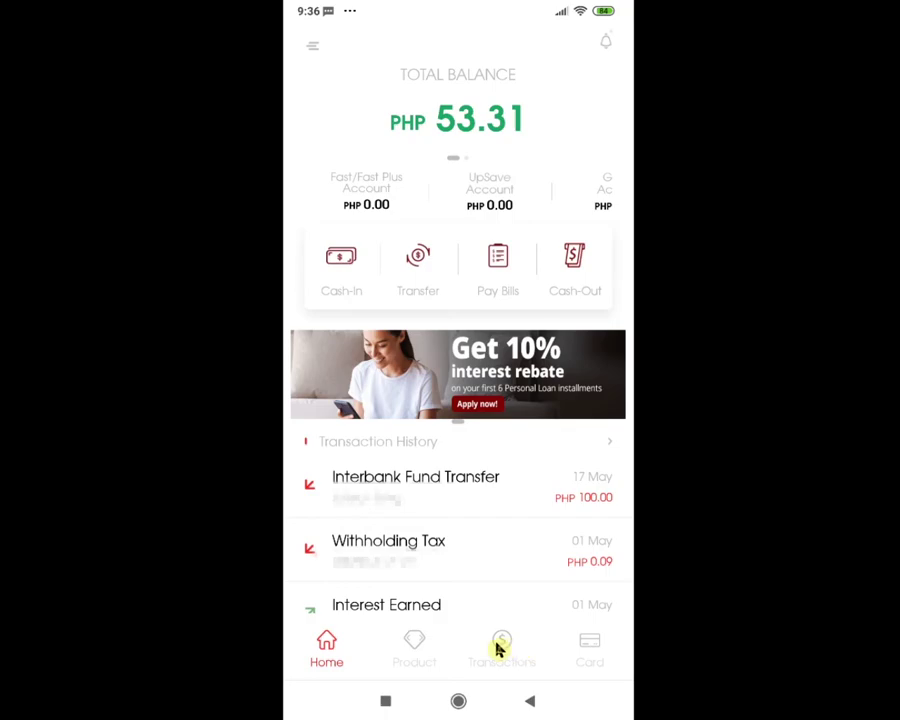
pyautogui.click(420, 625)
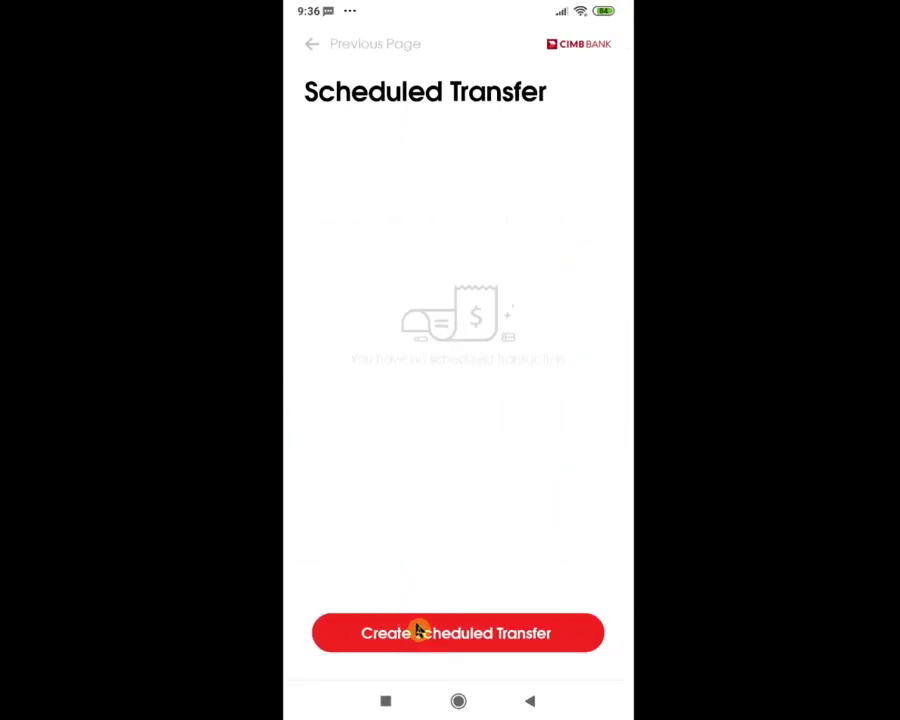
pyautogui.click(483, 642)
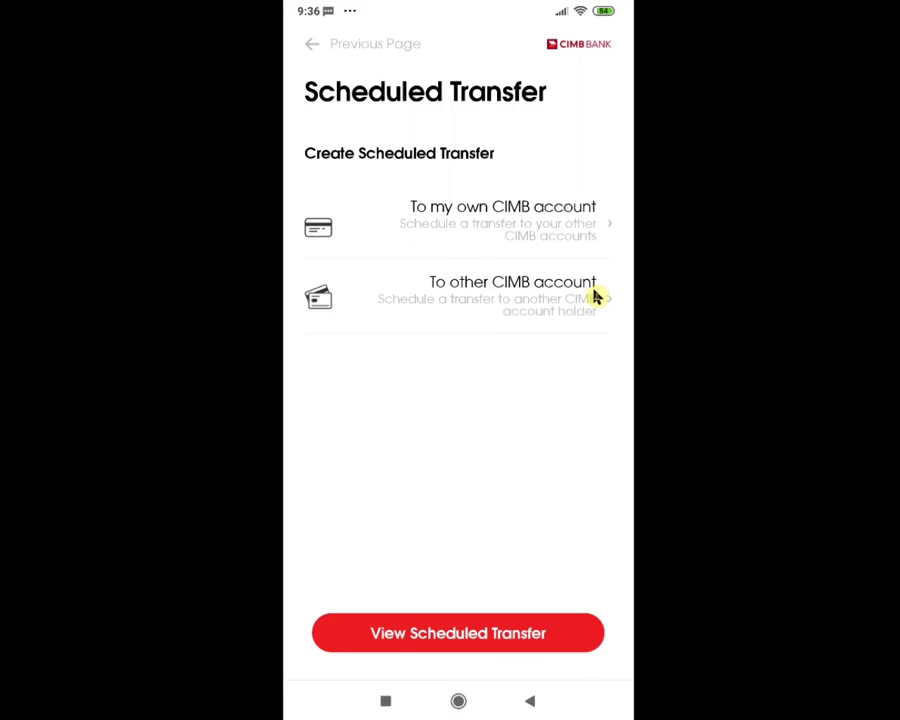
pyautogui.click(528, 296)
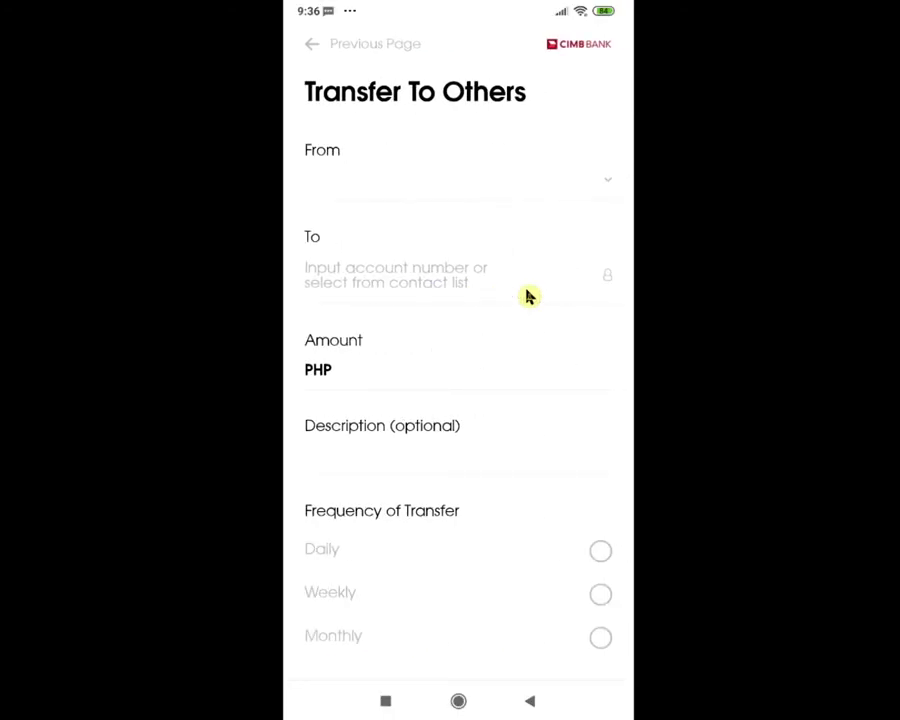
pyautogui.click(528, 193)
pyautogui.click(398, 235)
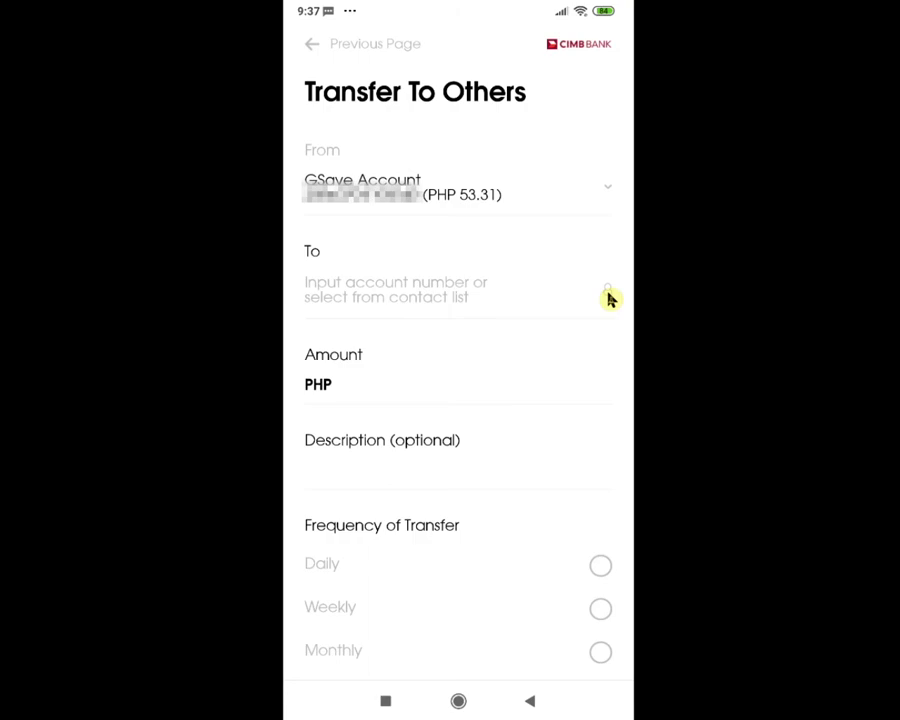
# Step: Choose the transfer recipient from the contact list
pyautogui.click(608, 292)
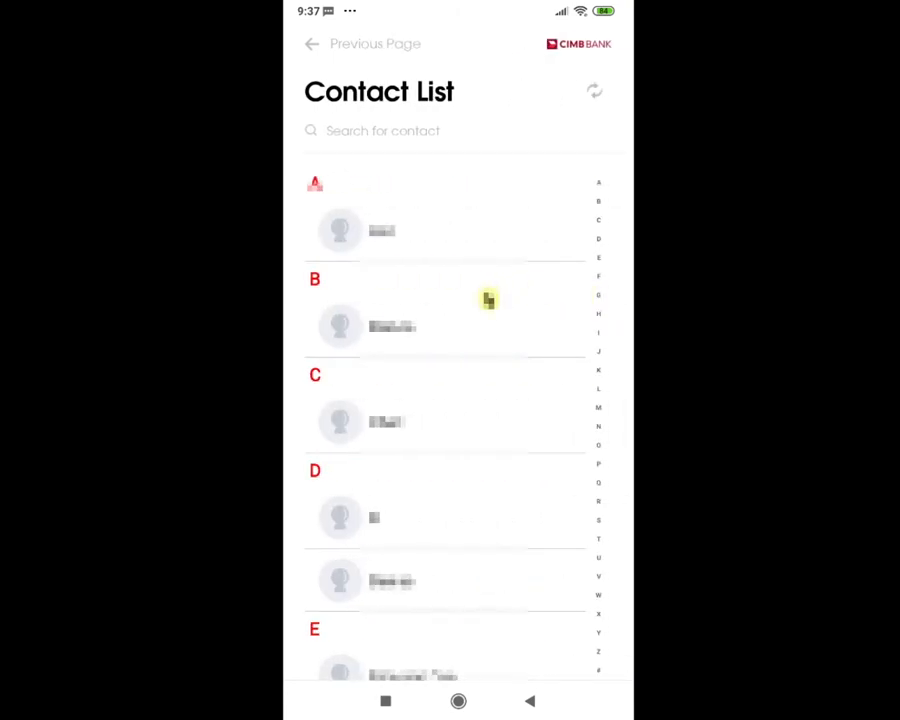
pyautogui.scroll(-5, 488, 300)
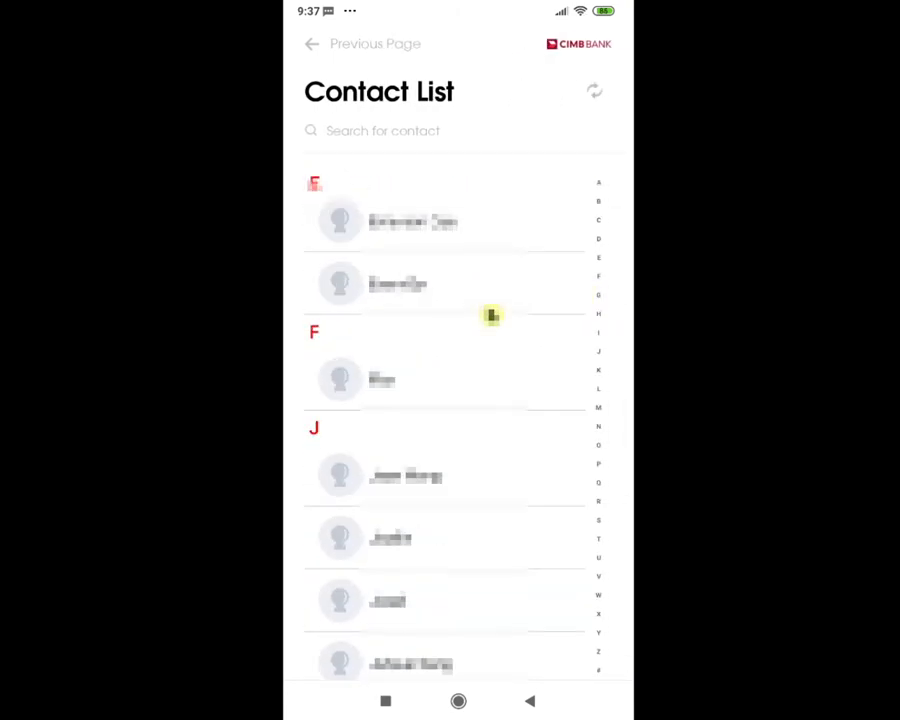
pyautogui.scroll(-3, 492, 316)
pyautogui.scroll(2, 492, 316)
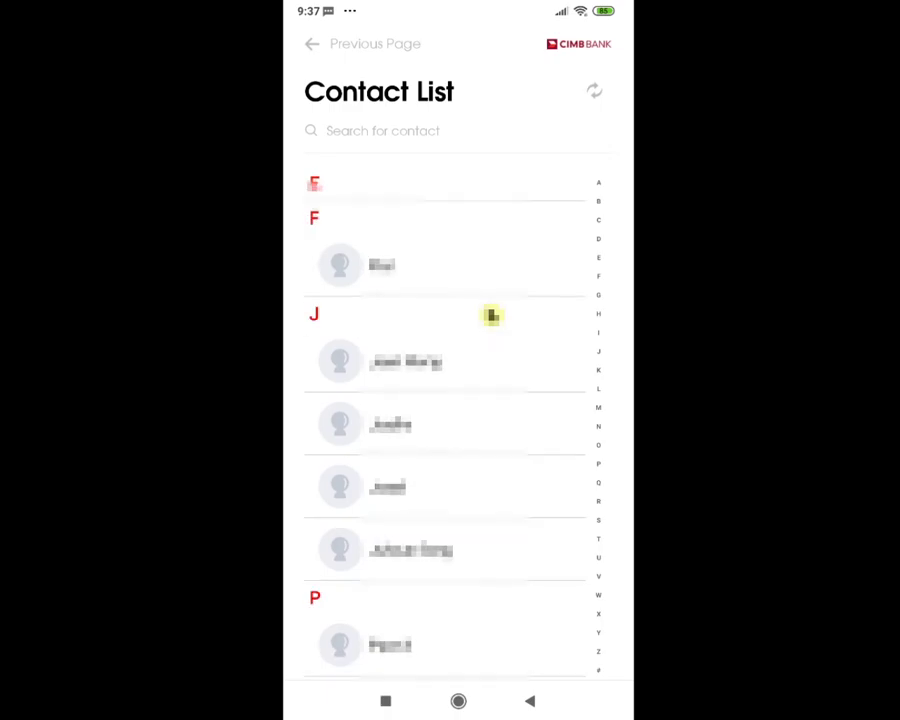
pyautogui.click(430, 420)
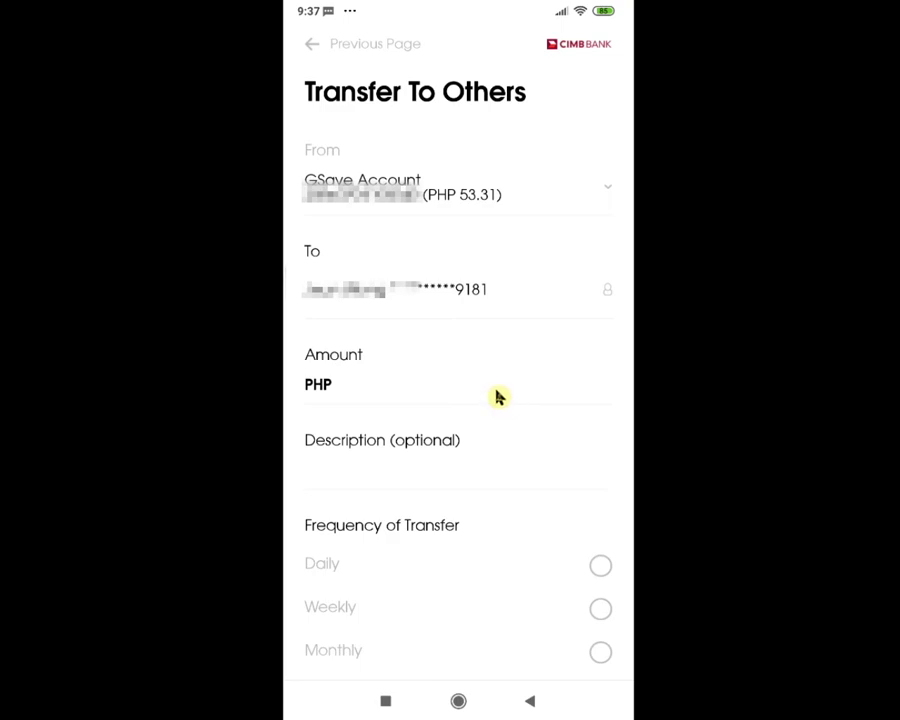
# Step: Set the scheduled transfer amount to PHP 2,000
pyautogui.click(441, 362)
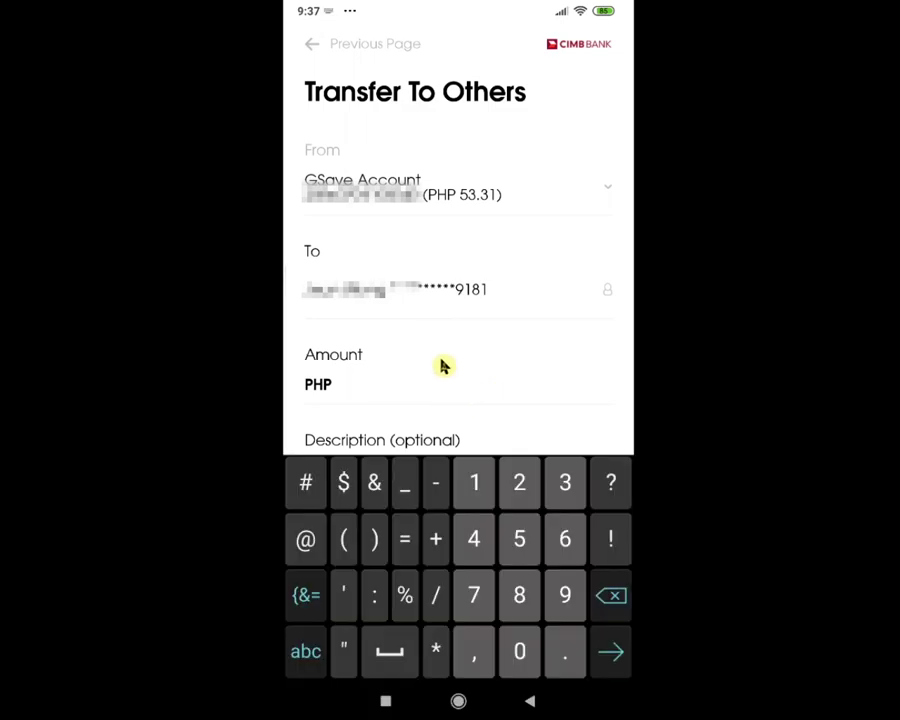
pyautogui.write('2,')
pyautogui.write('00')
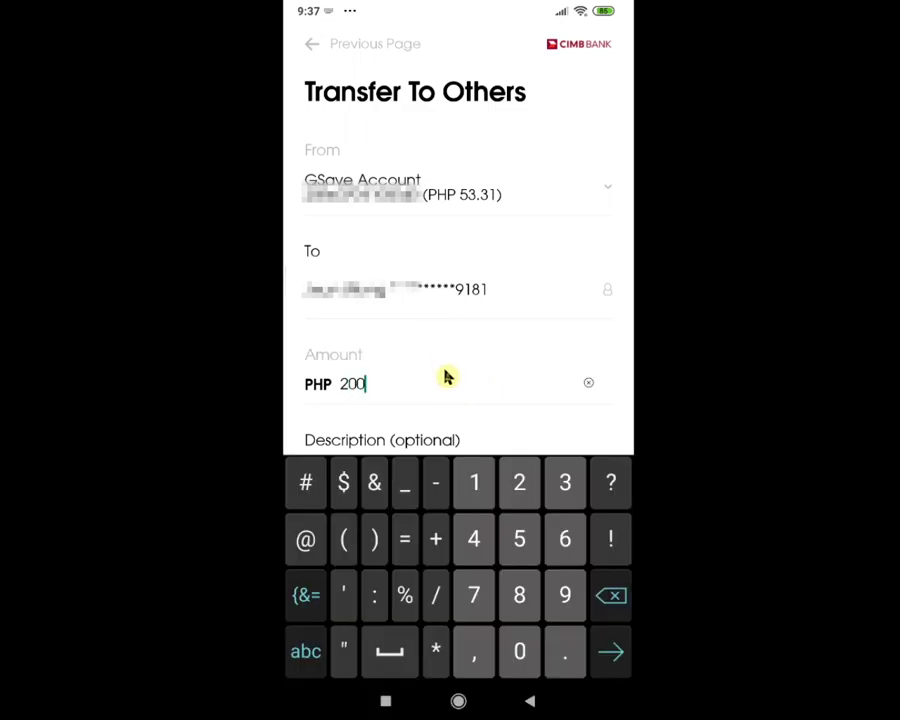
pyautogui.write('0')
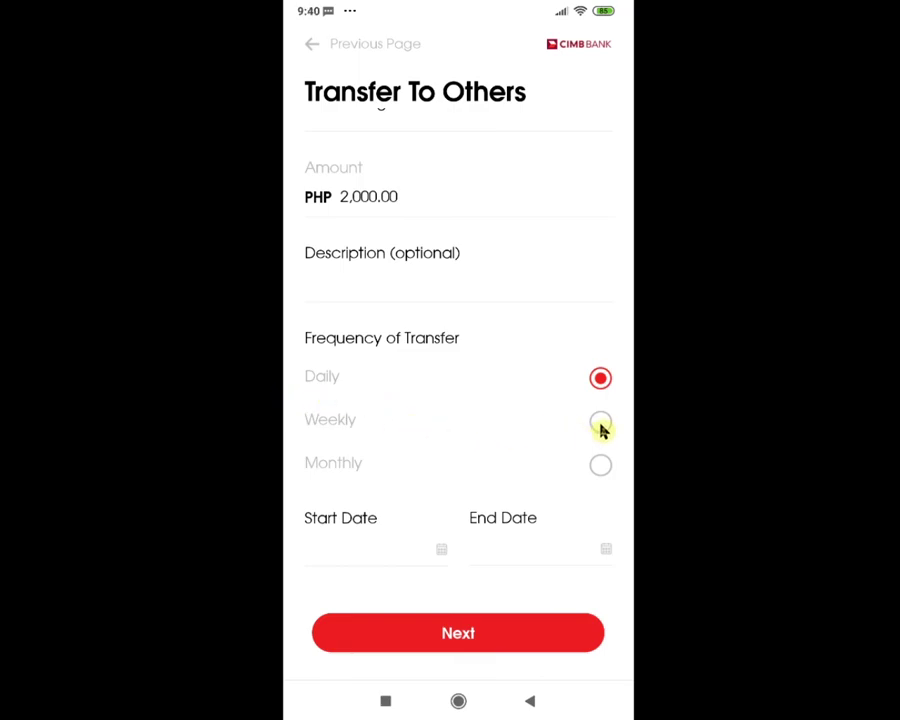
# Step: Set the frequency of transfer to weekly, every Sunday
pyautogui.click(338, 420)
pyautogui.scroll(-2, 476, 368)
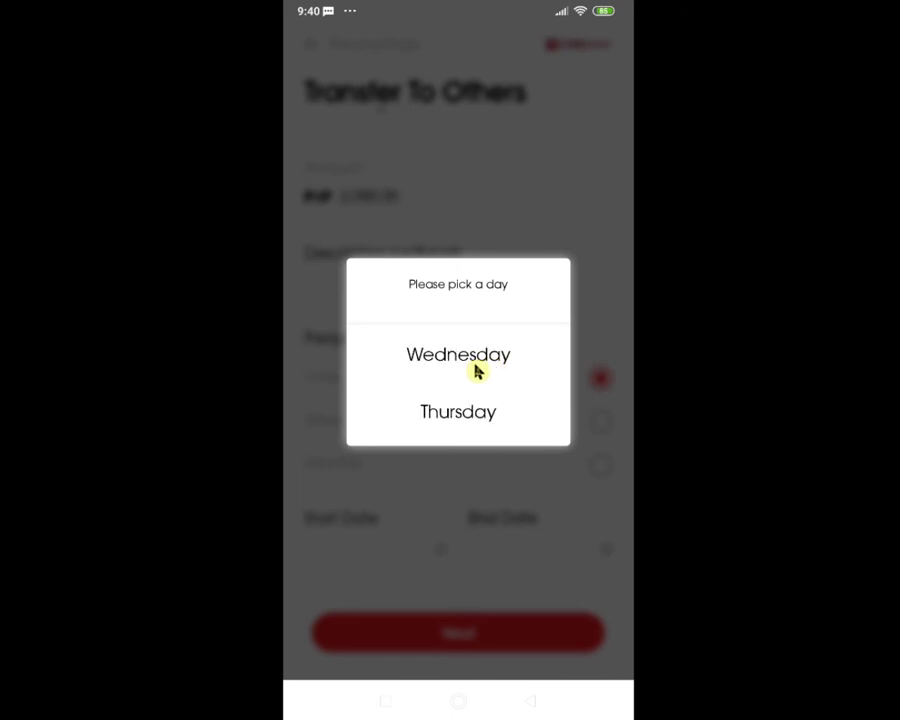
pyautogui.scroll(-3, 476, 370)
pyautogui.click(456, 424)
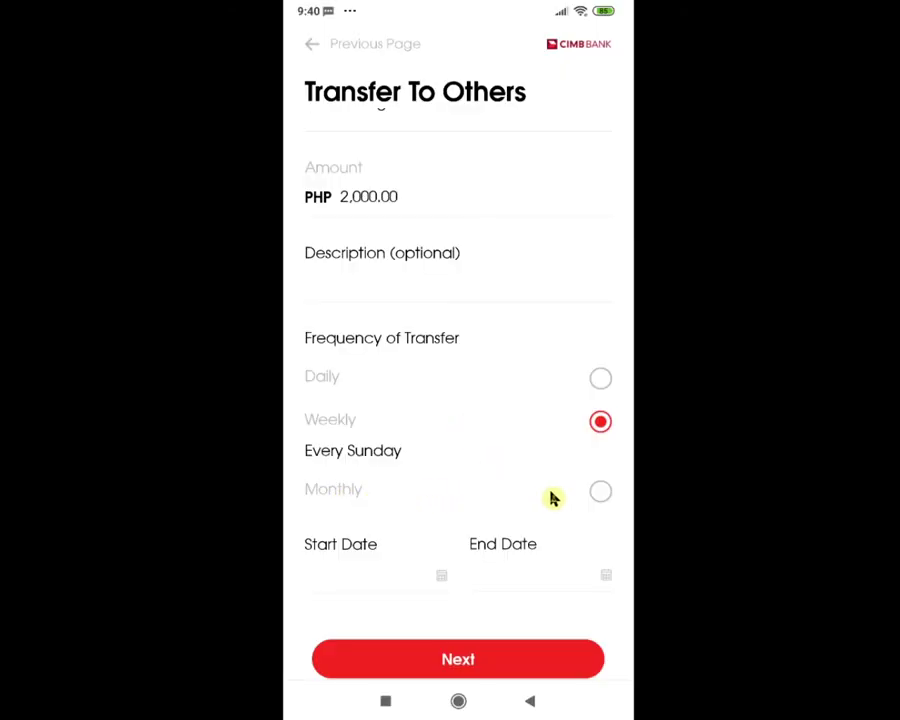
# Step: Set the frequency of transfer to monthly, every 30th, and go to the Start Date and End Date fields
pyautogui.click(599, 494)
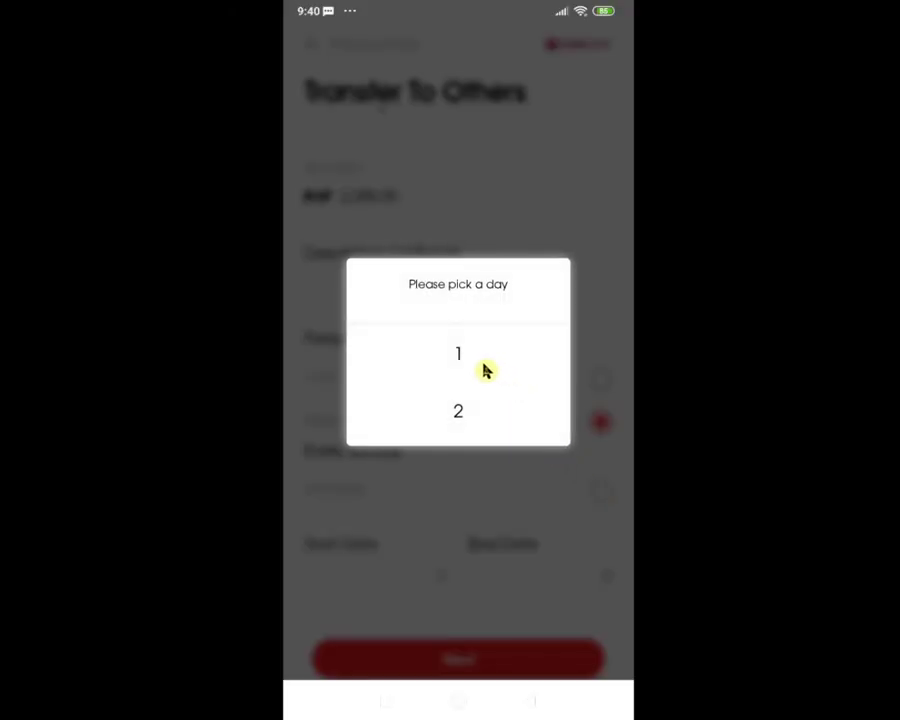
pyautogui.scroll(-10, 484, 370)
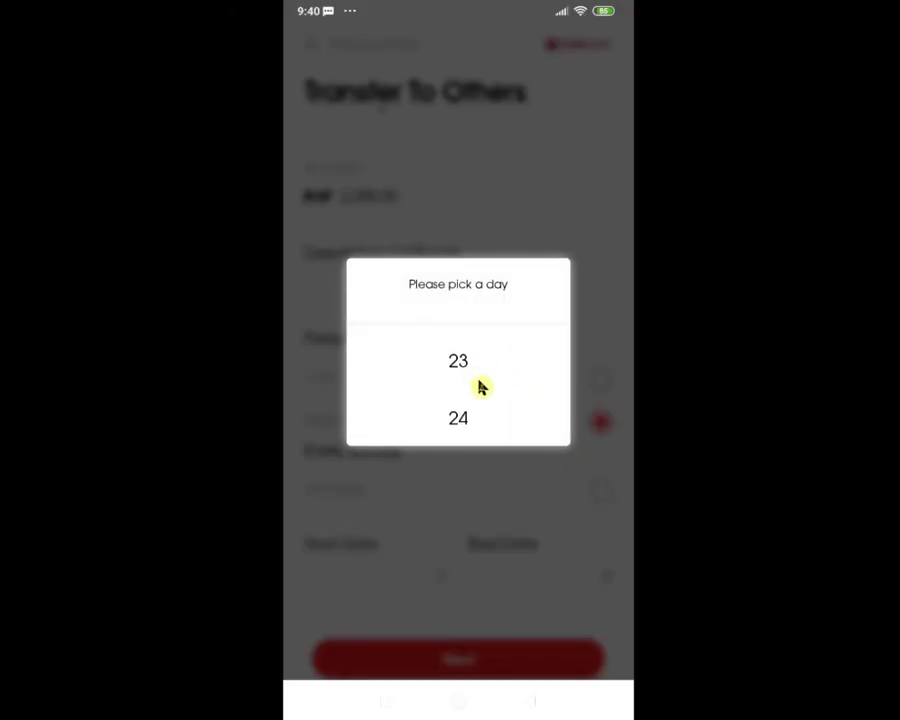
pyautogui.scroll(-3, 482, 388)
pyautogui.click(458, 364)
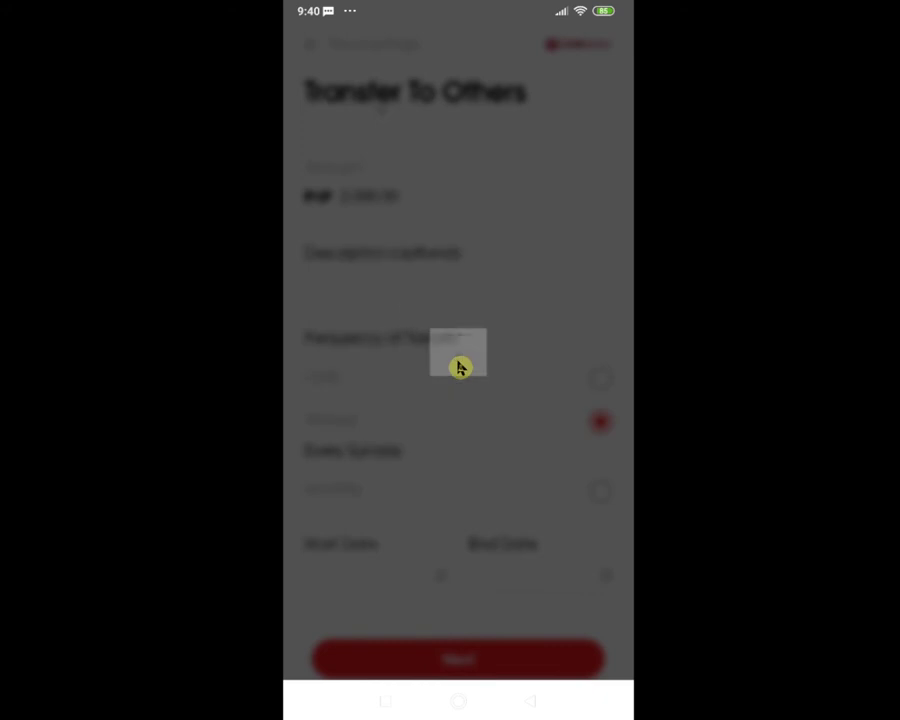
pyautogui.scroll(-1, 514, 474)
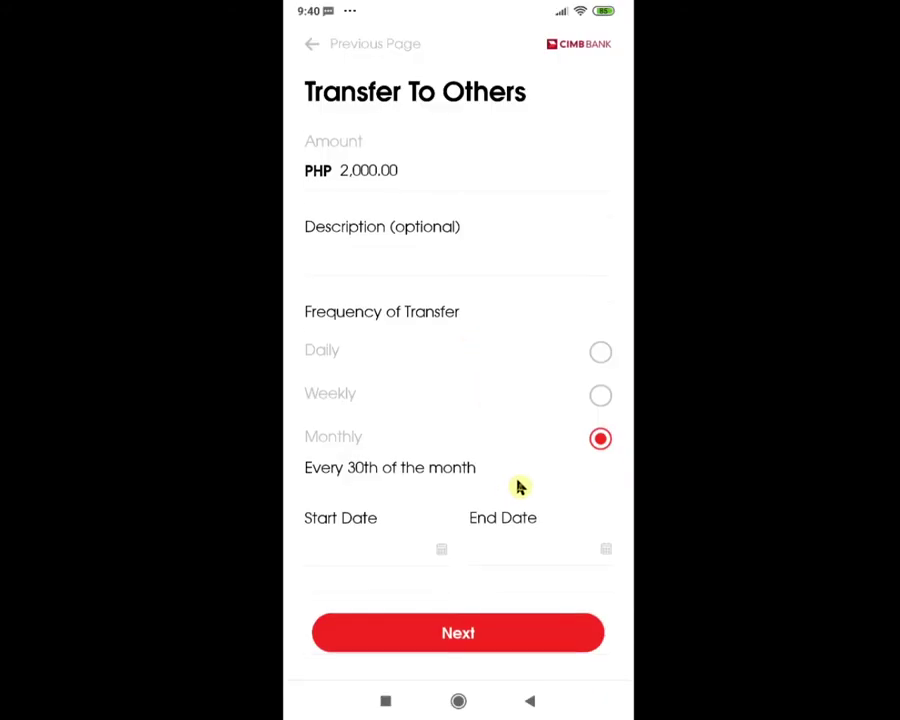
pyautogui.click(348, 540)
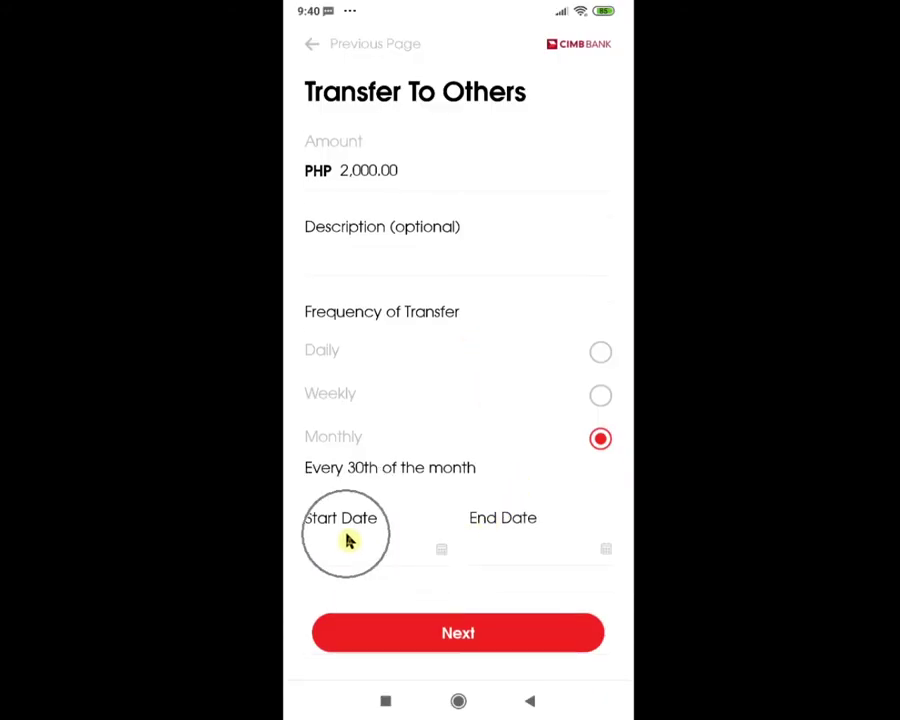
pyautogui.click(514, 541)
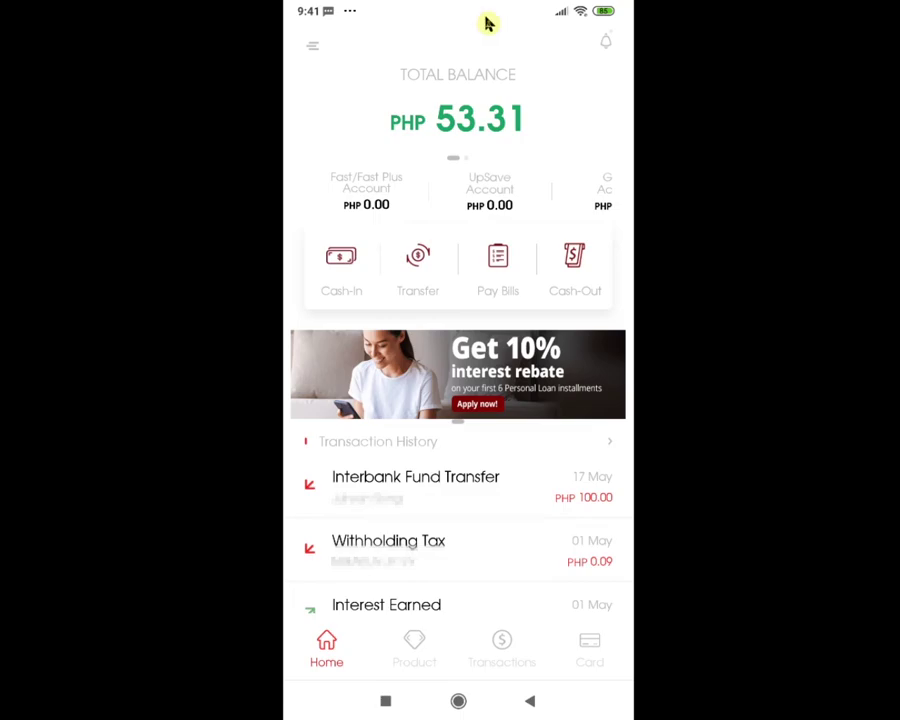
# Step: Open the card page and review the requirements for getting the free CIMB debit card
pyautogui.click(590, 660)
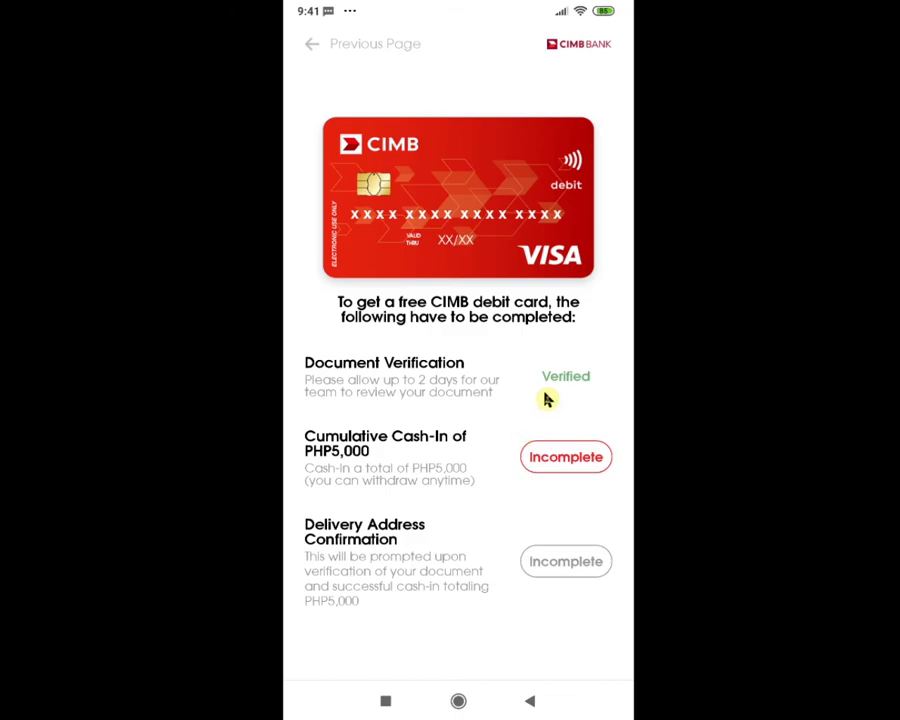
pyautogui.click(450, 368)
pyautogui.click(417, 548)
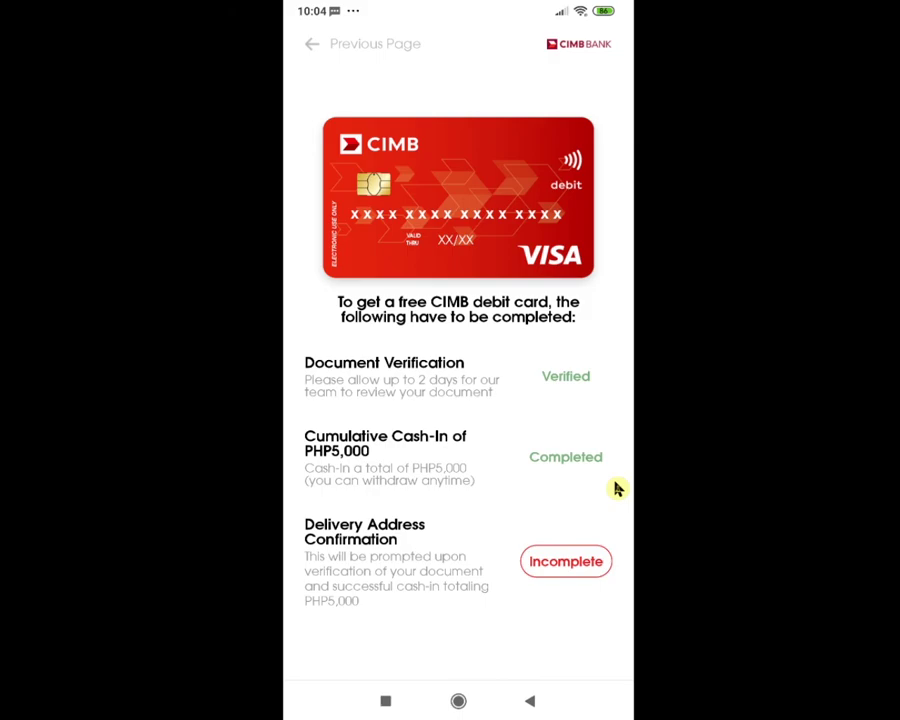
# Step: Return to the home screen, check the GSave account balance, and go back to the card page
pyautogui.click(312, 50)
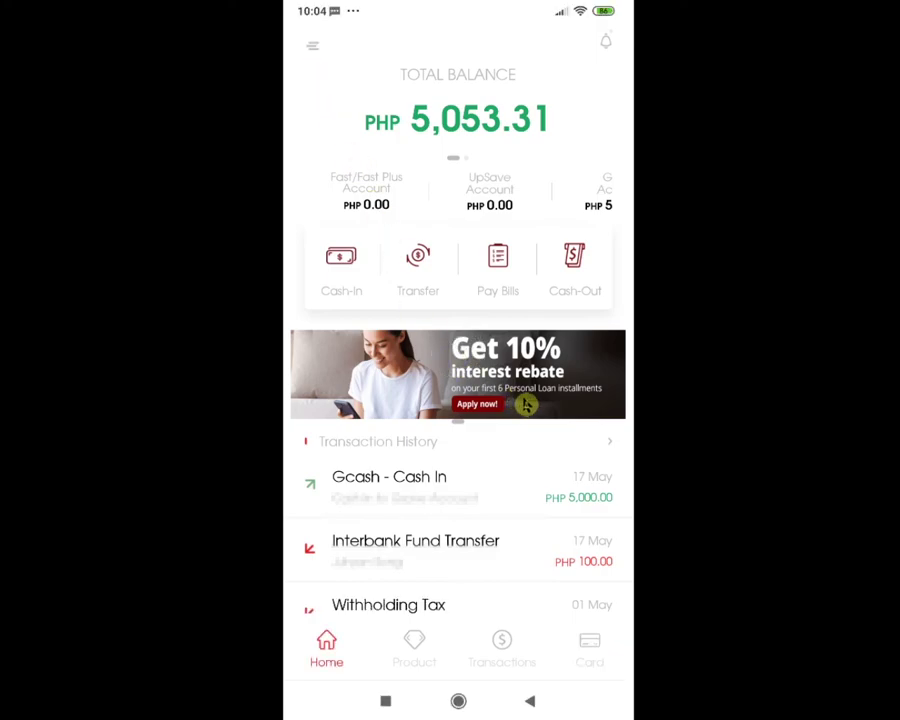
pyautogui.moveTo(583, 197); pyautogui.dragTo(445, 234)
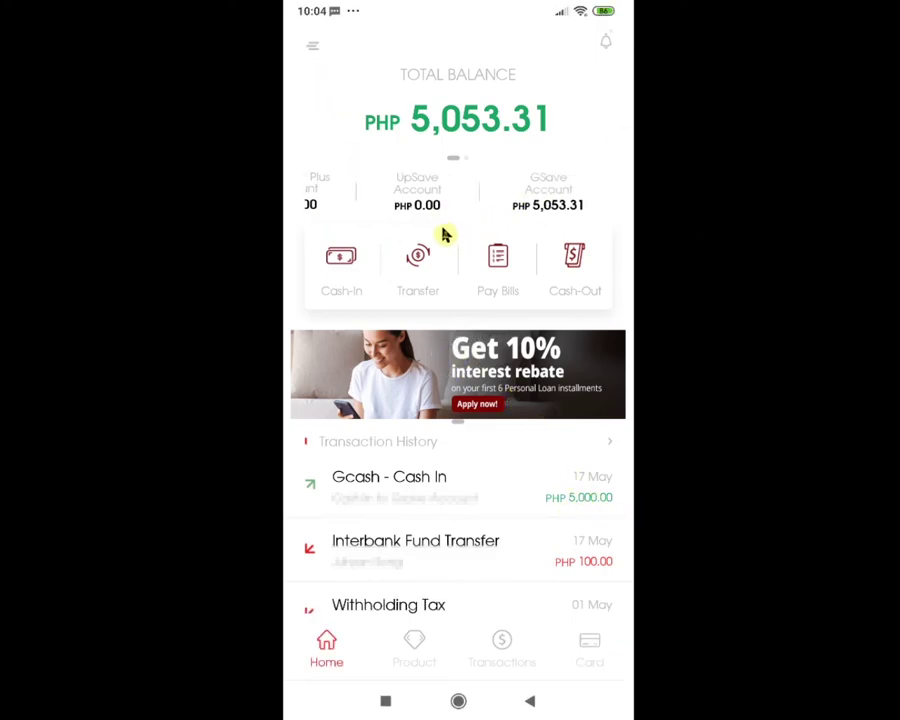
pyautogui.click(589, 645)
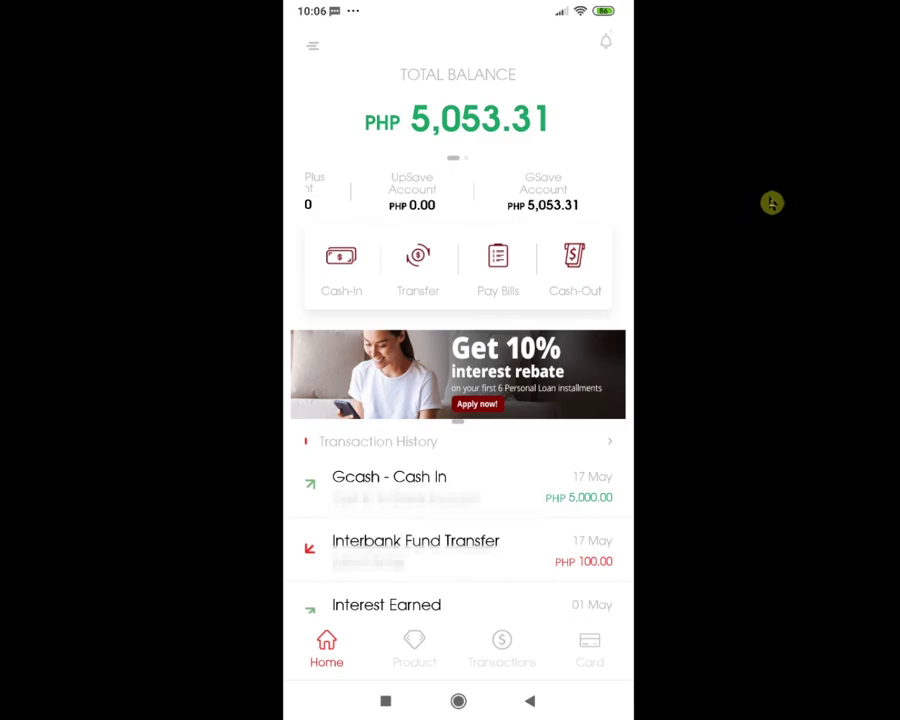
# Step: View the profile and help options in the side menu, close it, and check the notifications
pyautogui.click(311, 50)
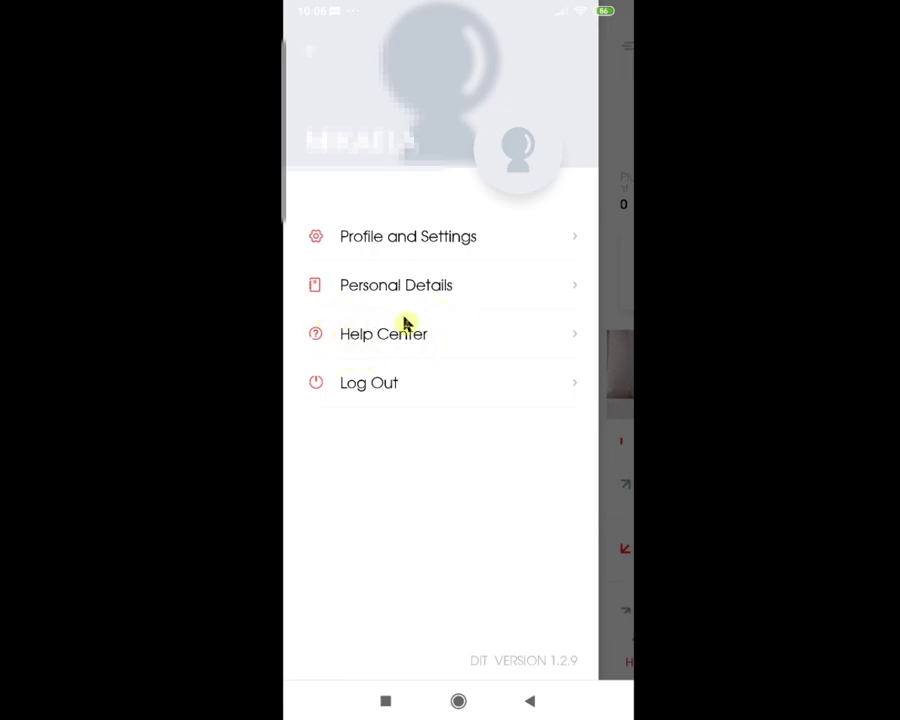
pyautogui.click(620, 302)
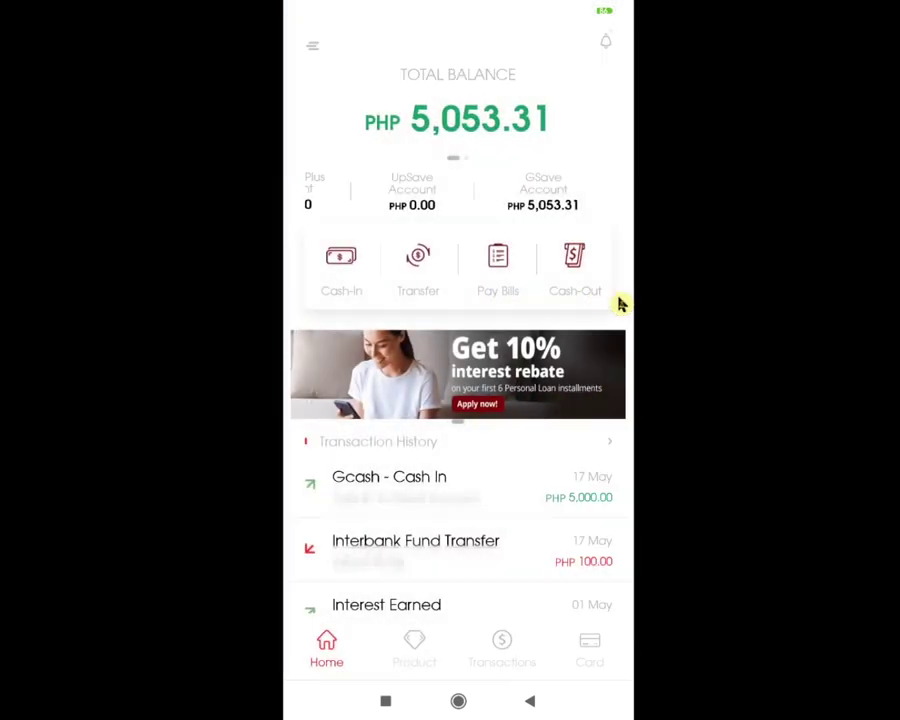
pyautogui.click(604, 46)
pyautogui.rightClick(613, 178)
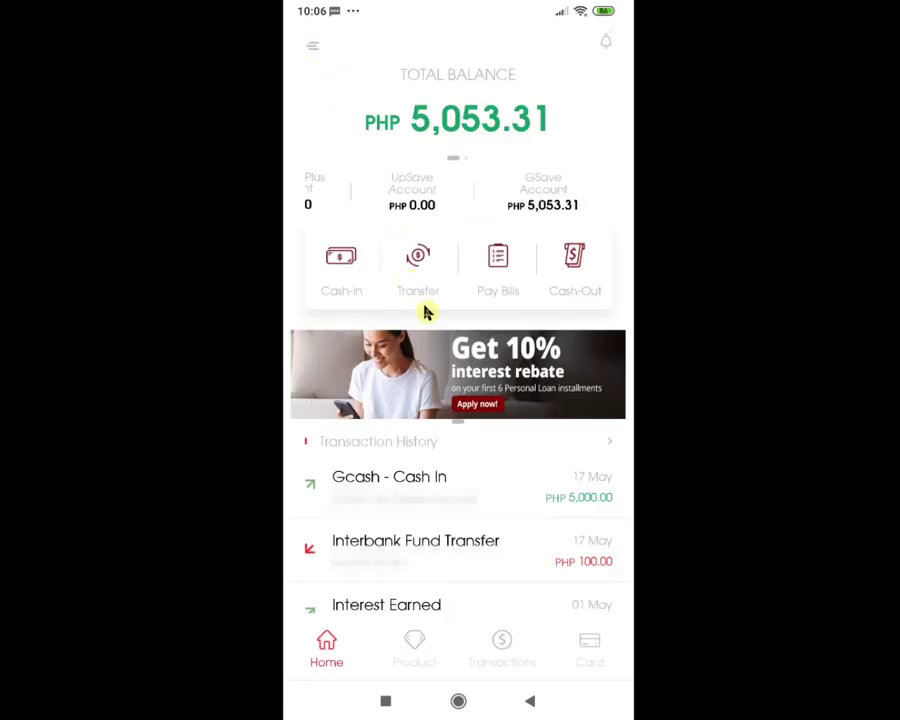